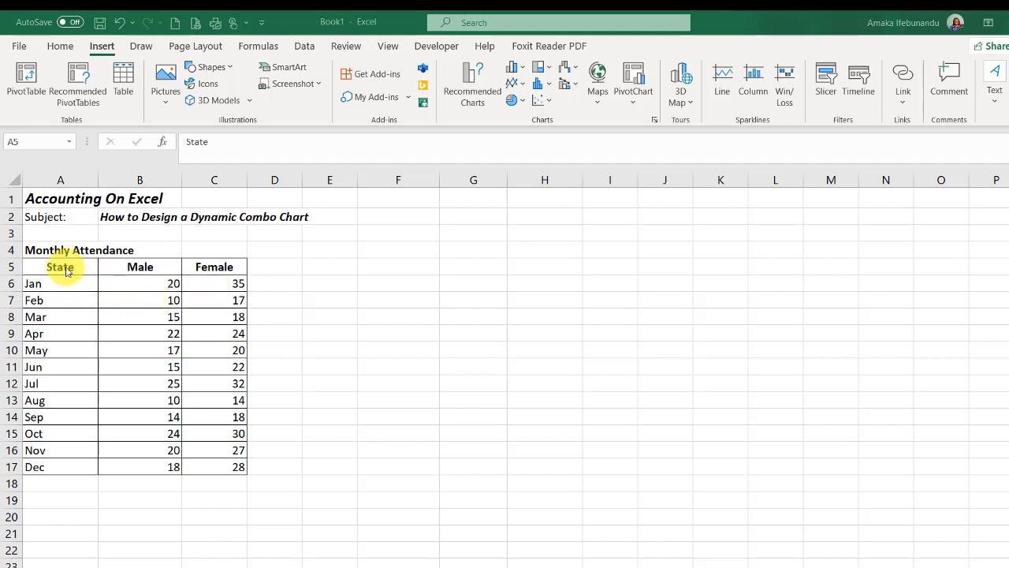
Step: Select the monthly attendance table A5:C17 with its headers and start a custom combo chart from it
key("ctrl+shift+End")
left_click(294, 287)
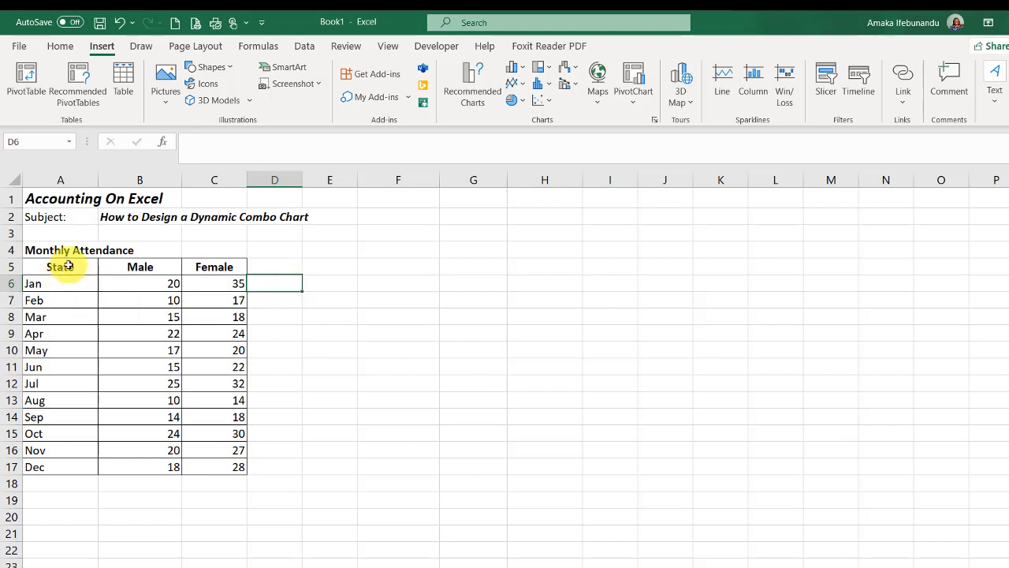
left_click_drag(69, 265, 219, 470)
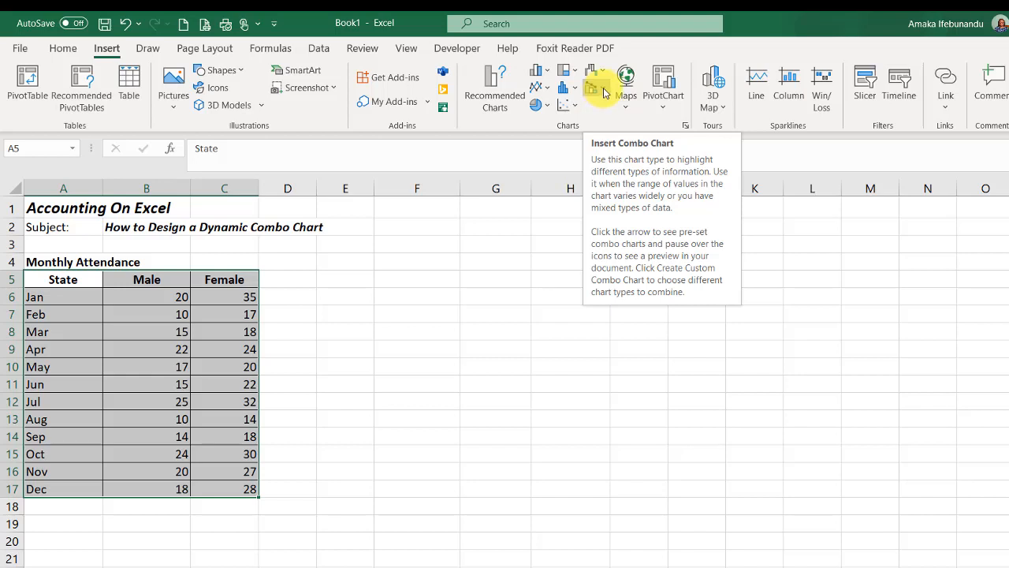
left_click(604, 89)
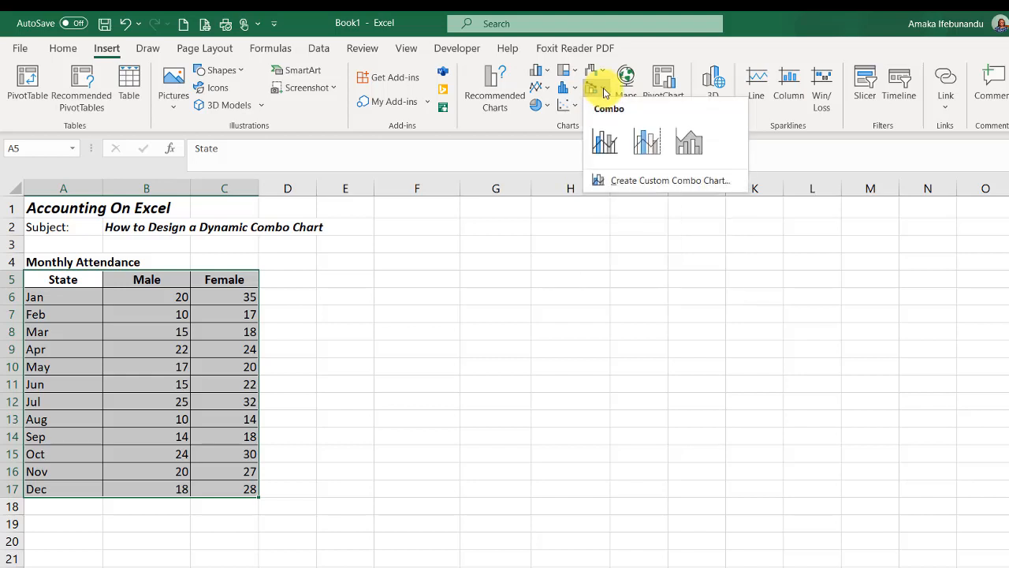
left_click(639, 181)
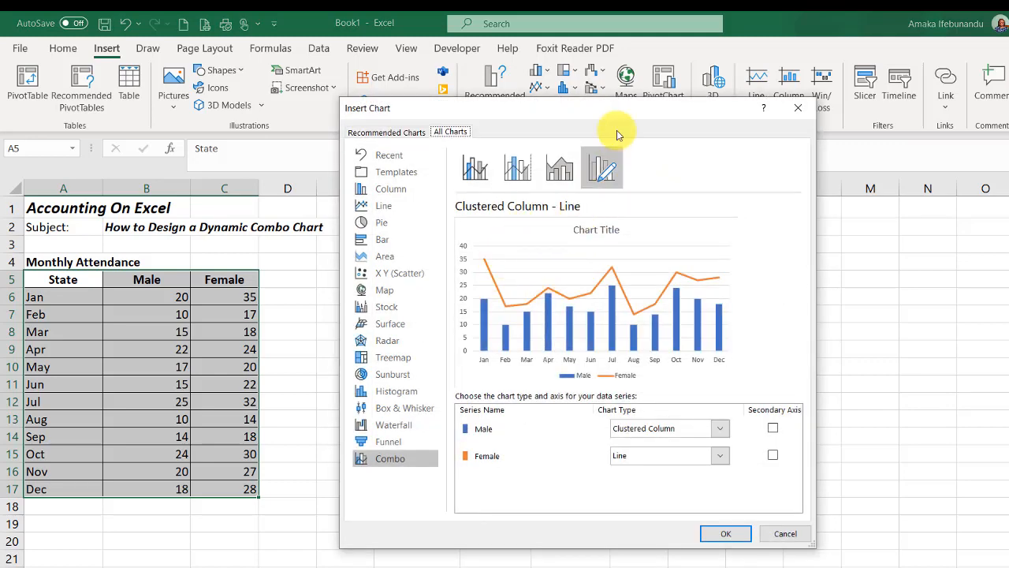
left_click_drag(610, 119, 631, 142)
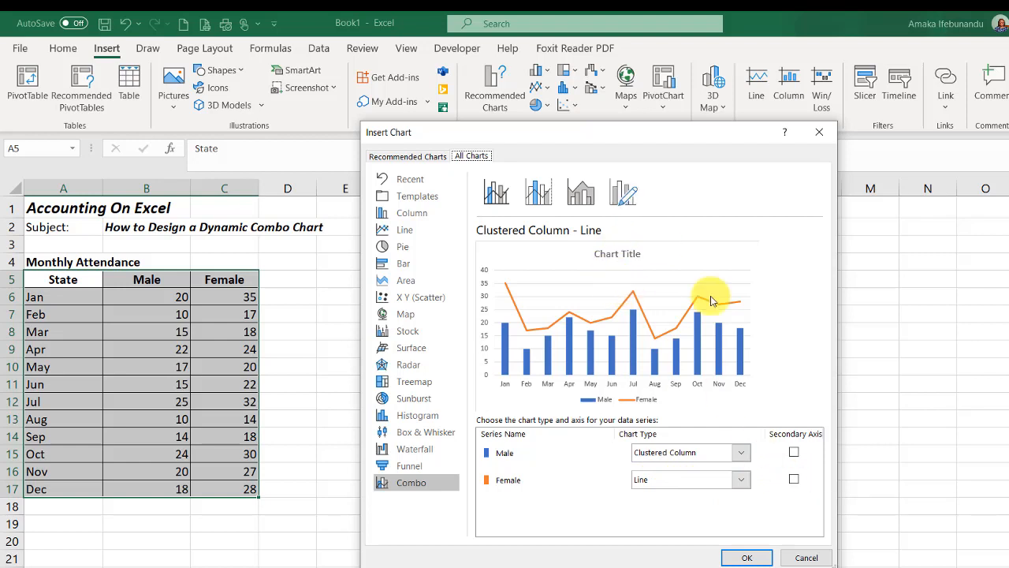
Step: Put the Female line on the secondary axis, keep Male as Clustered Column, and insert the combo chart
left_click(794, 480)
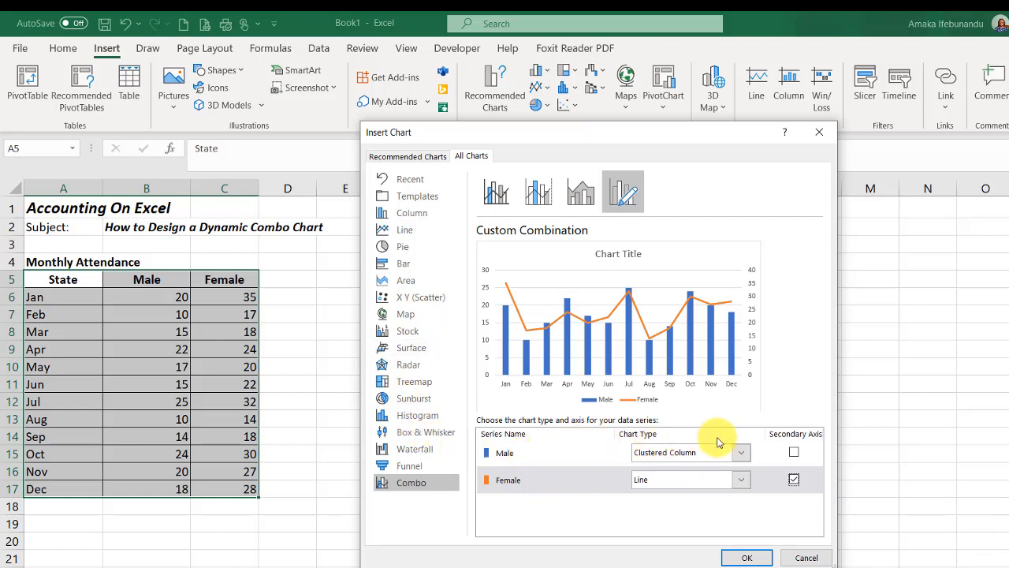
left_click(743, 453)
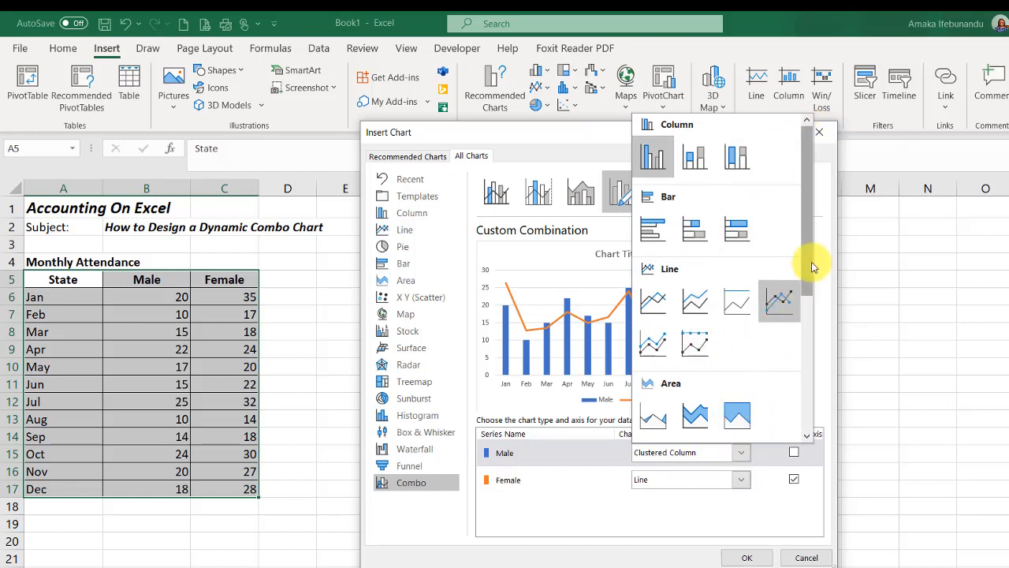
left_click_drag(809, 268, 804, 241)
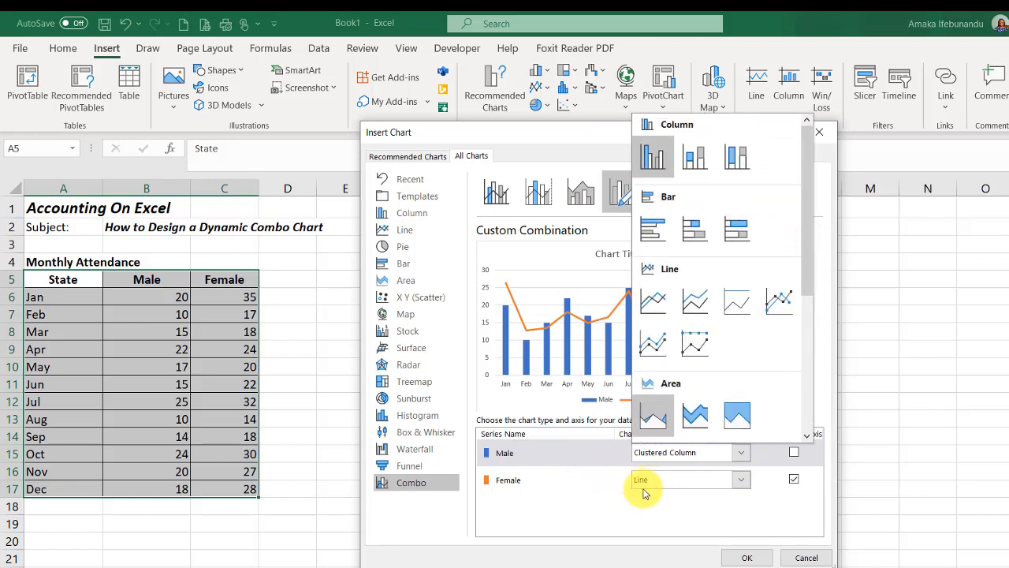
left_click(541, 460)
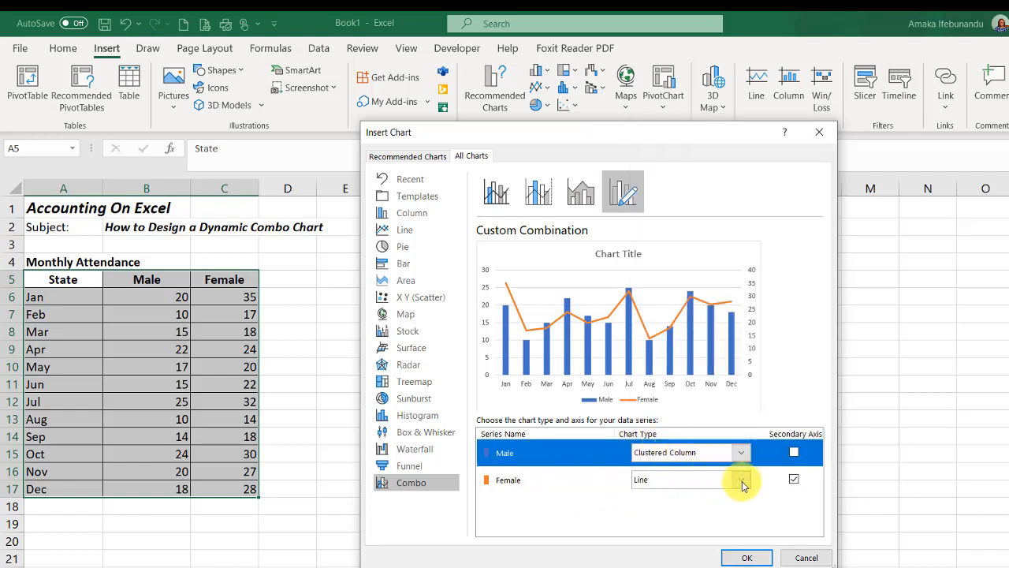
left_click(794, 480)
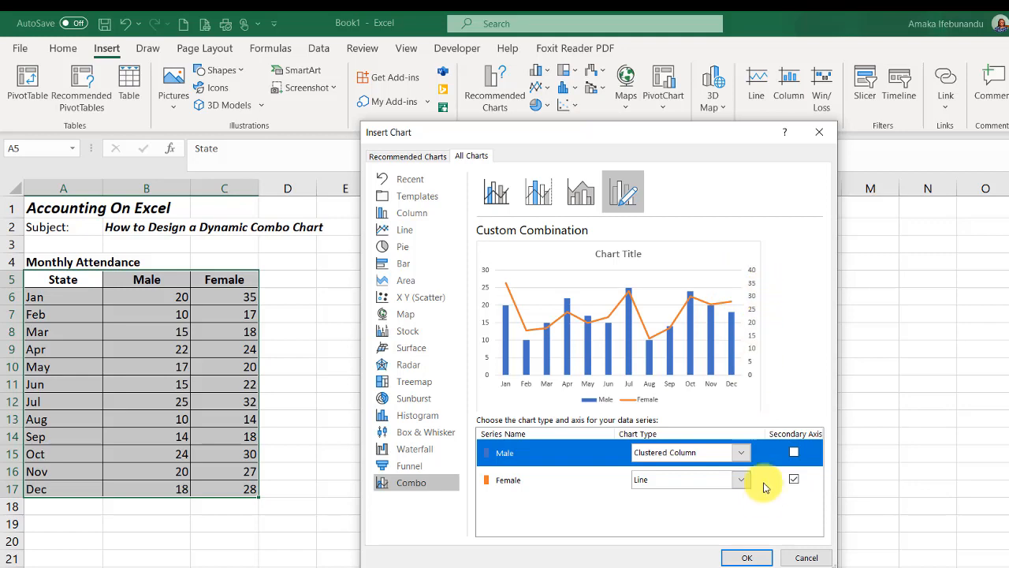
left_click(747, 557)
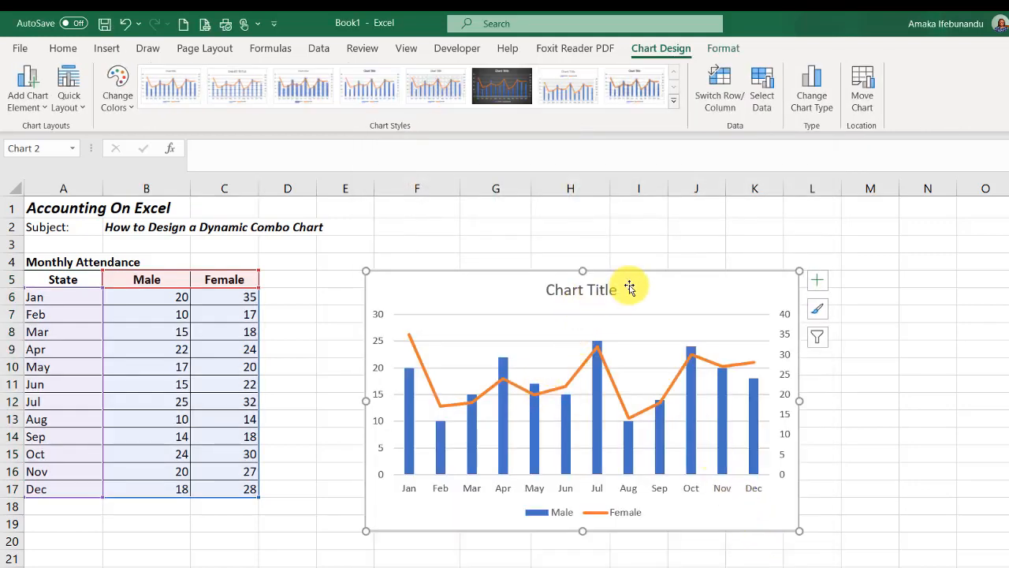
Step: Move the combo chart so it starts at about F4 and apply the dark grey chart style
left_click_drag(630, 289, 673, 266)
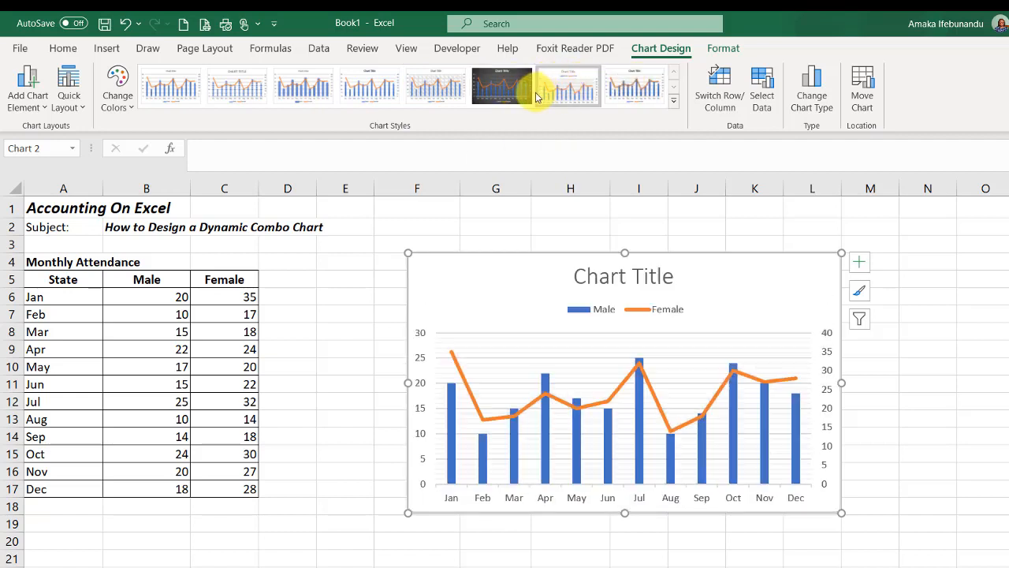
left_click(501, 93)
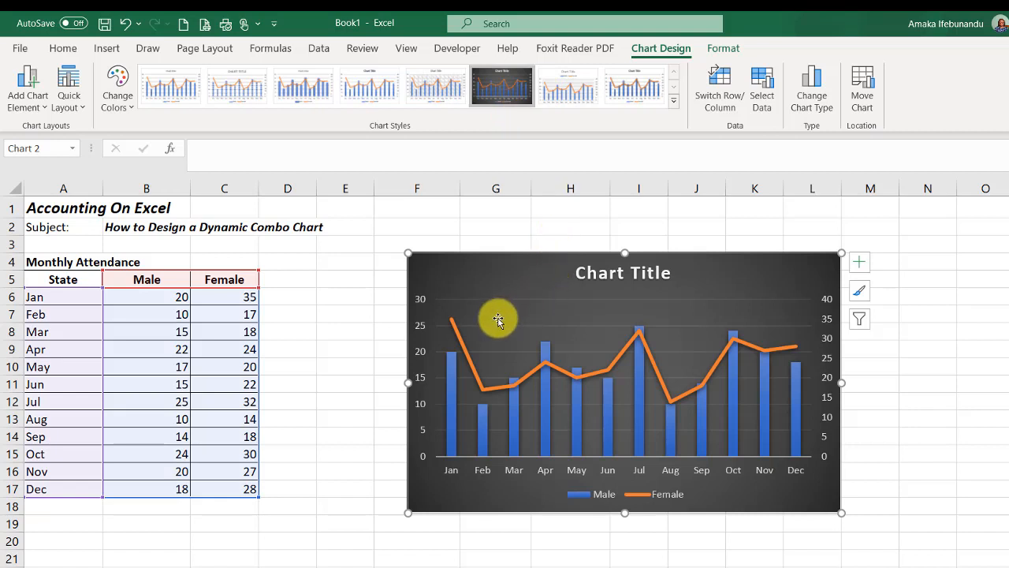
left_click(468, 542)
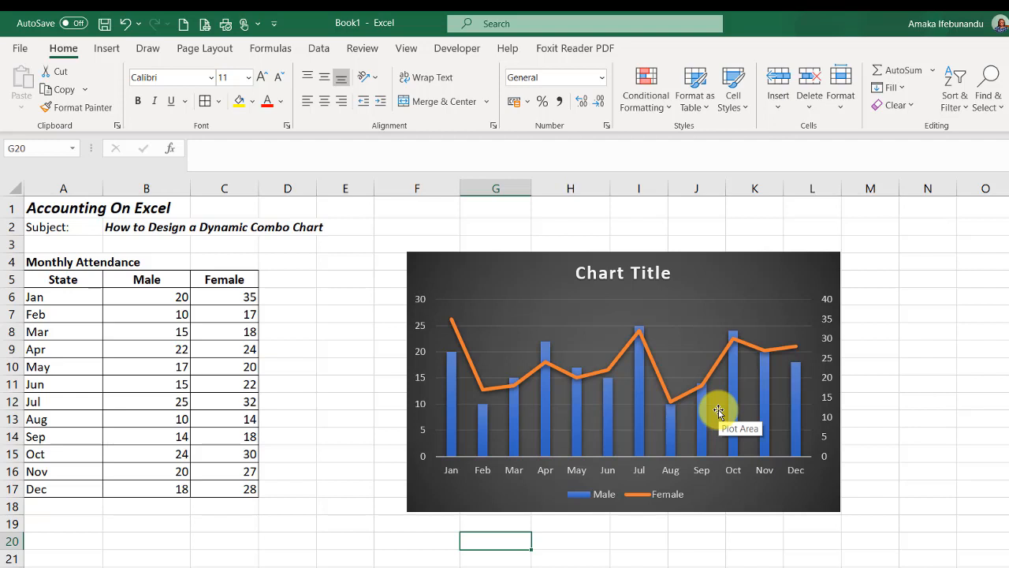
Step: Change the combo chart's title to "Monthly Attendance"
left_click(606, 271)
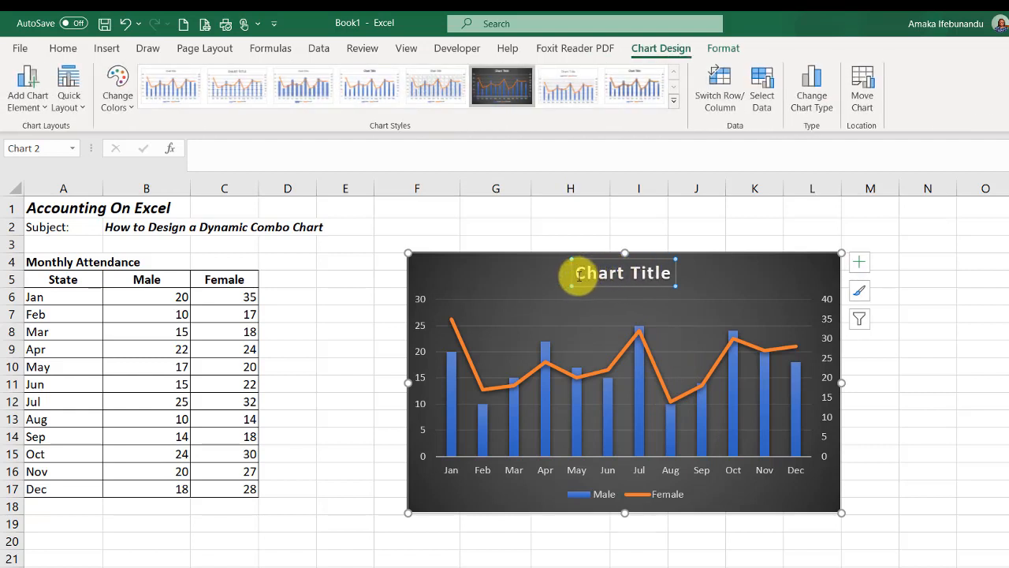
left_click_drag(579, 272, 661, 273)
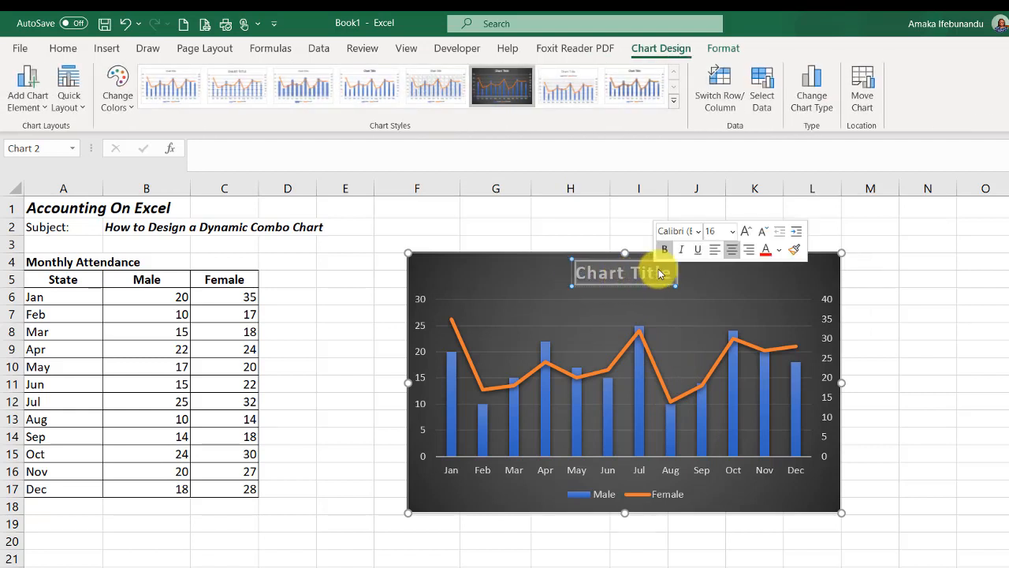
type("Mont")
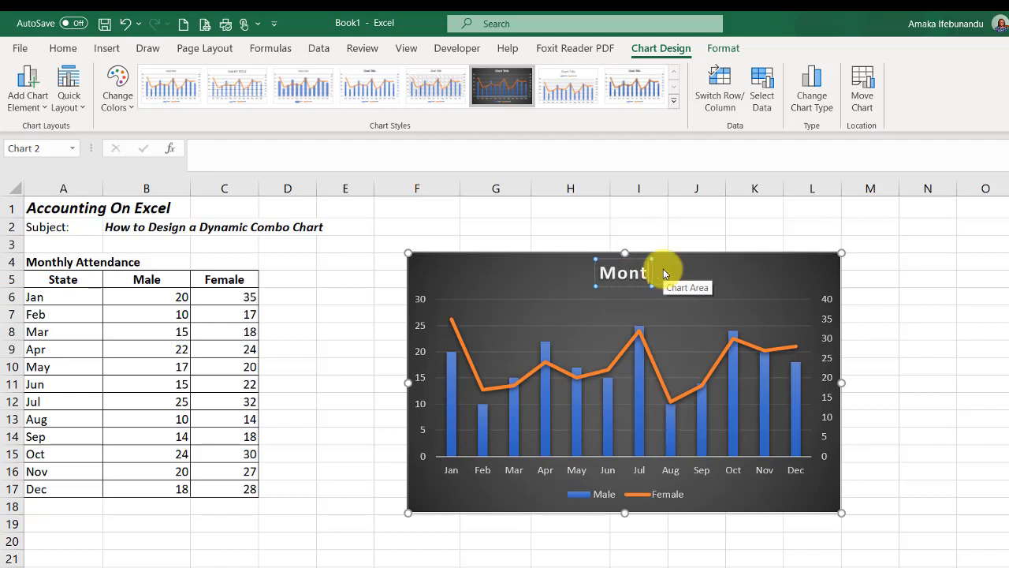
type("hly Att")
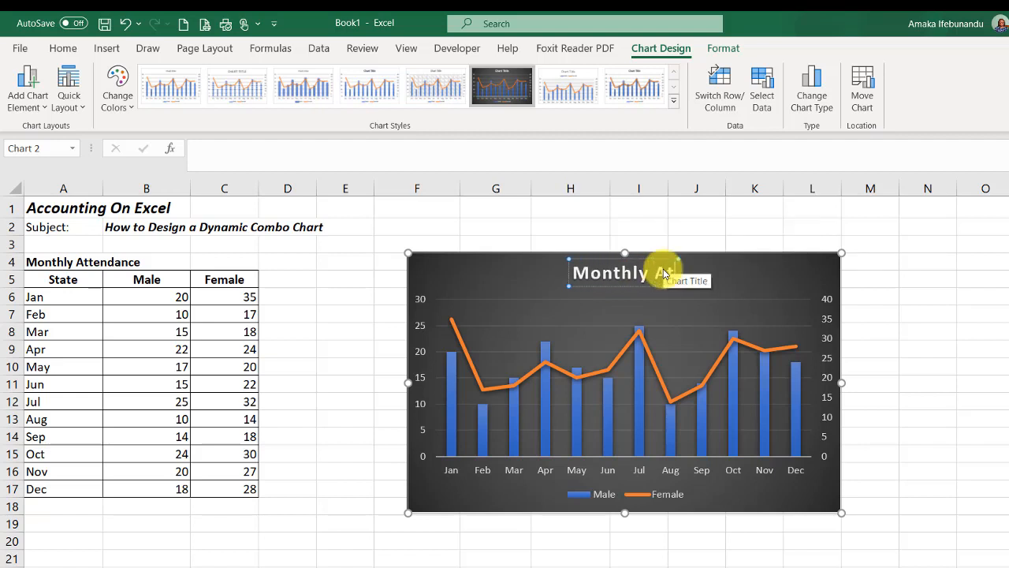
type("endance")
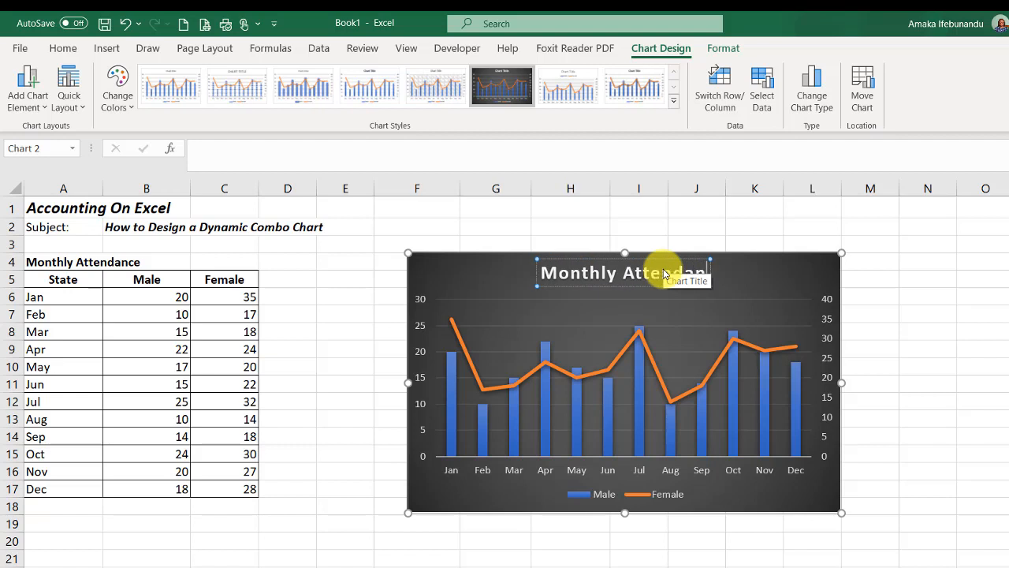
left_click(864, 367)
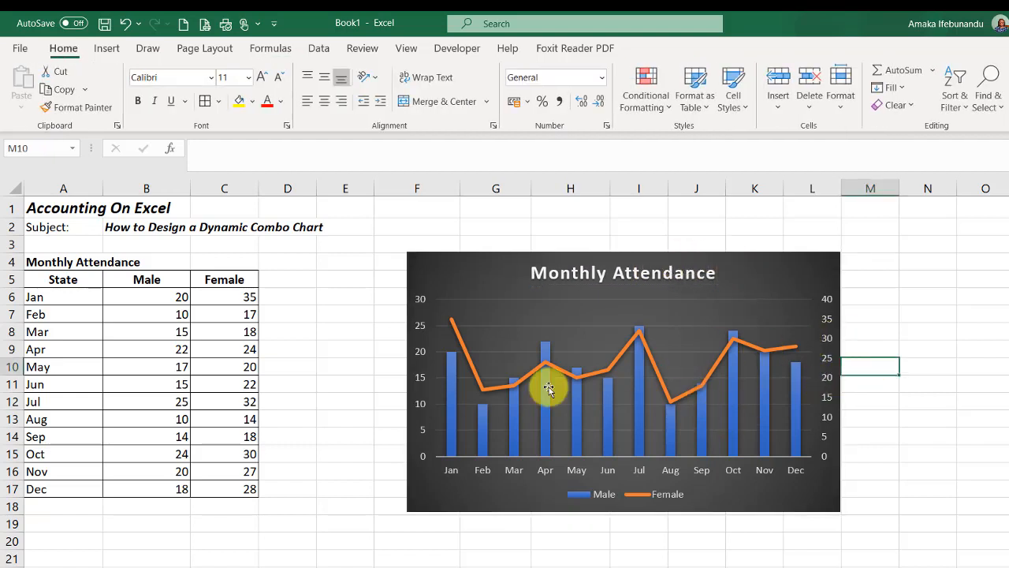
left_click(584, 272)
left_click_drag(613, 266, 682, 258)
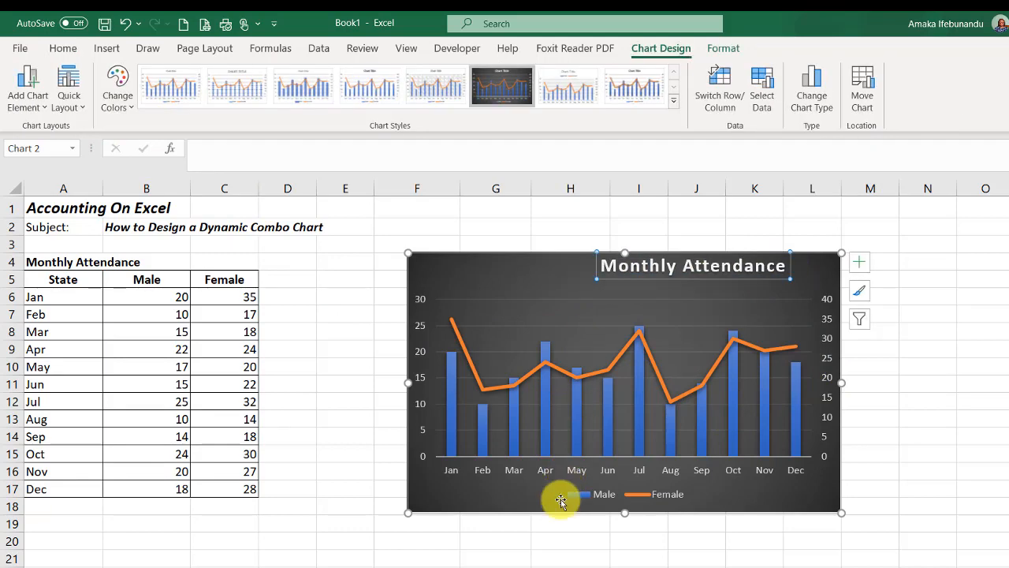
left_click(537, 558)
left_click(570, 279)
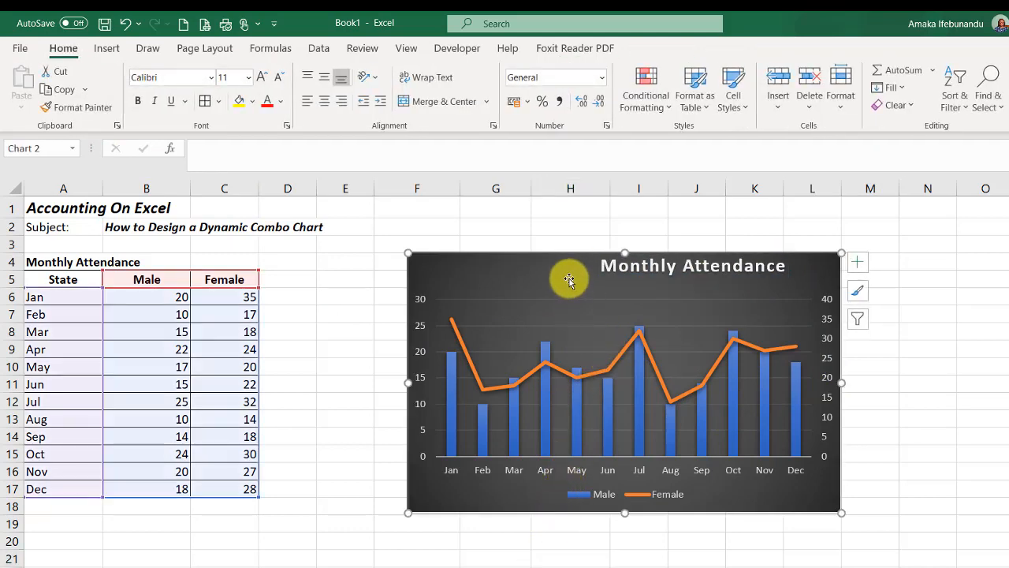
left_click(648, 266)
left_click_drag(648, 266, 646, 266)
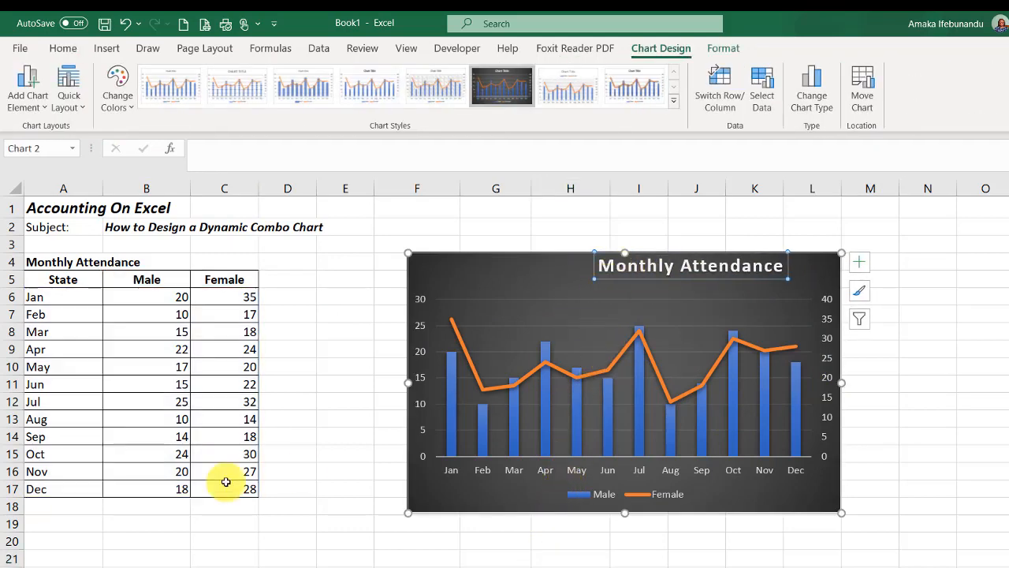
key("ctrl+z")
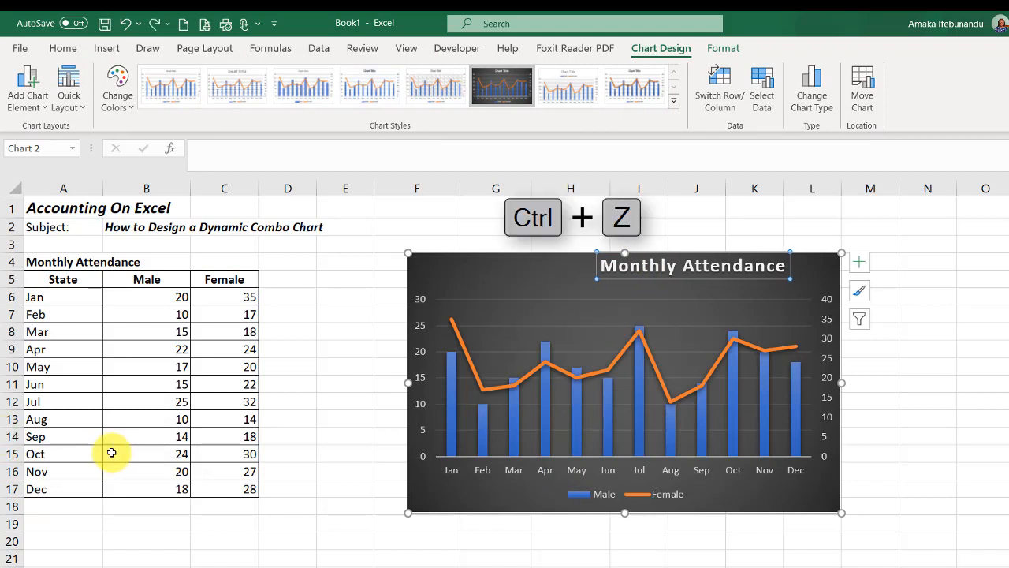
key("ctrl+z")
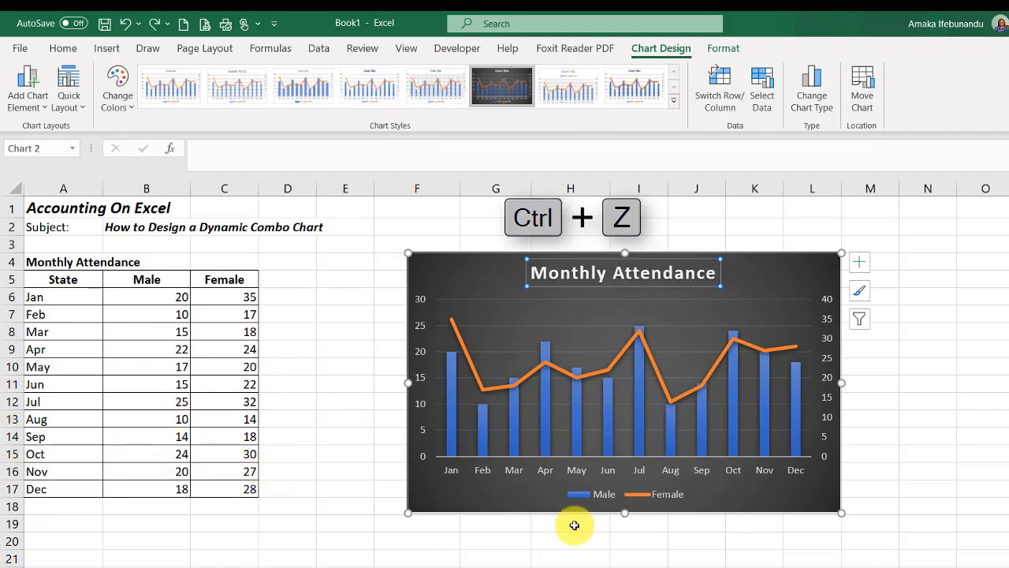
Step: Move the whole combo chart farther from the data table, to columns H to N starting at row 4
left_click(863, 487)
left_click(738, 286)
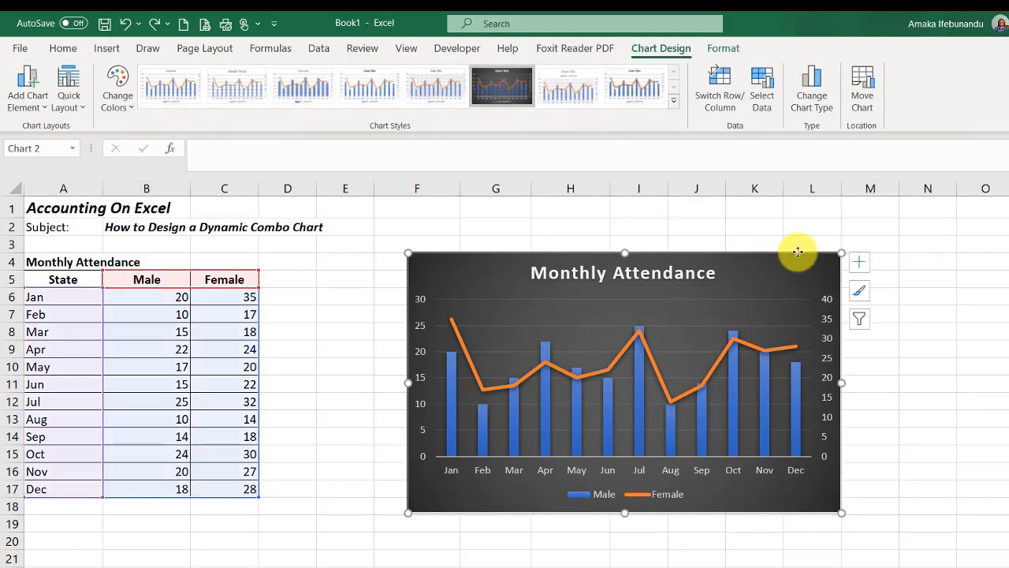
left_click_drag(782, 265, 892, 256)
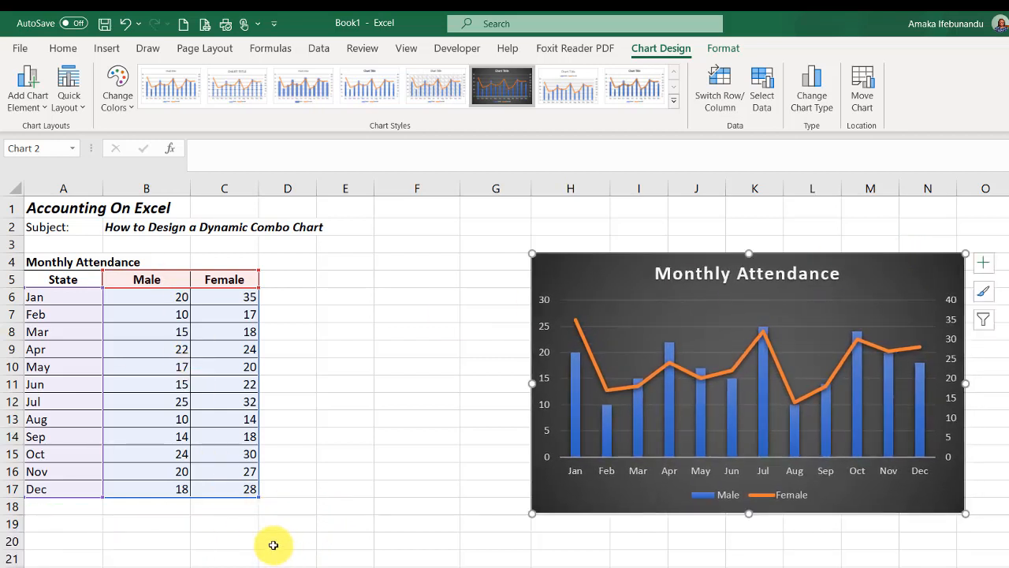
left_click_drag(239, 527, 241, 538)
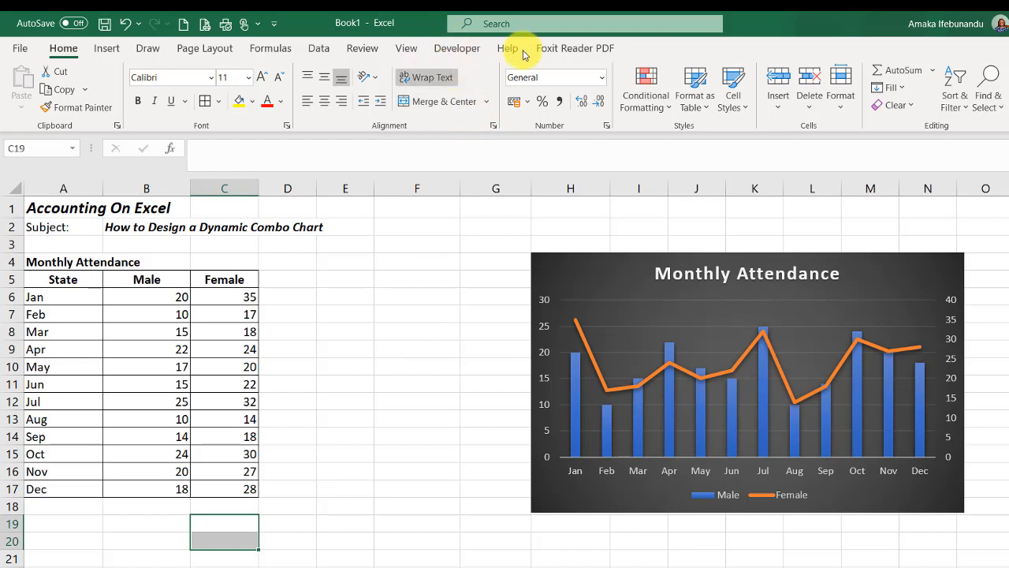
Step: Check in the ribbon customization options that the Developer tab is enabled, and confirm the dialog
right_click(637, 52)
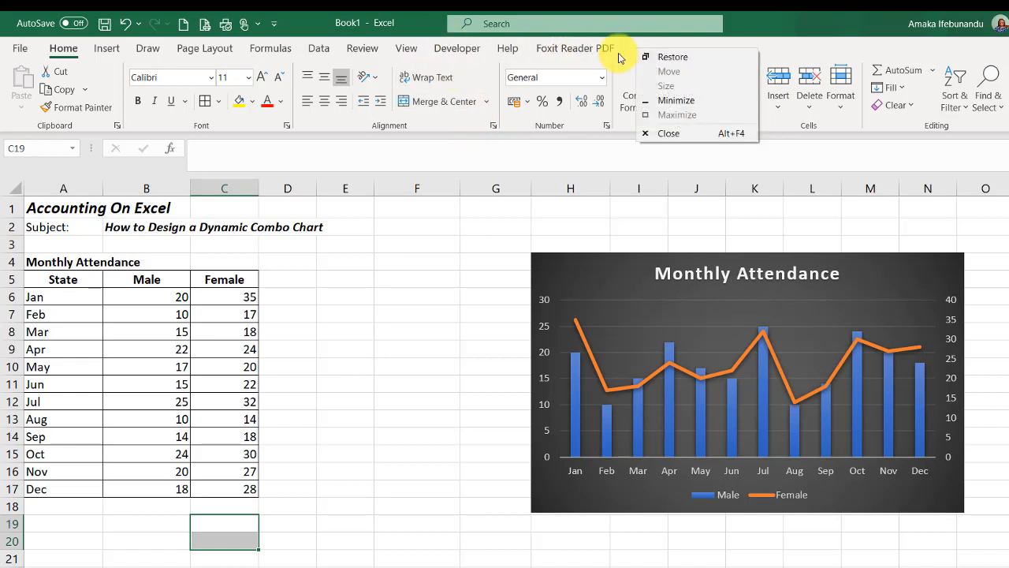
right_click(458, 124)
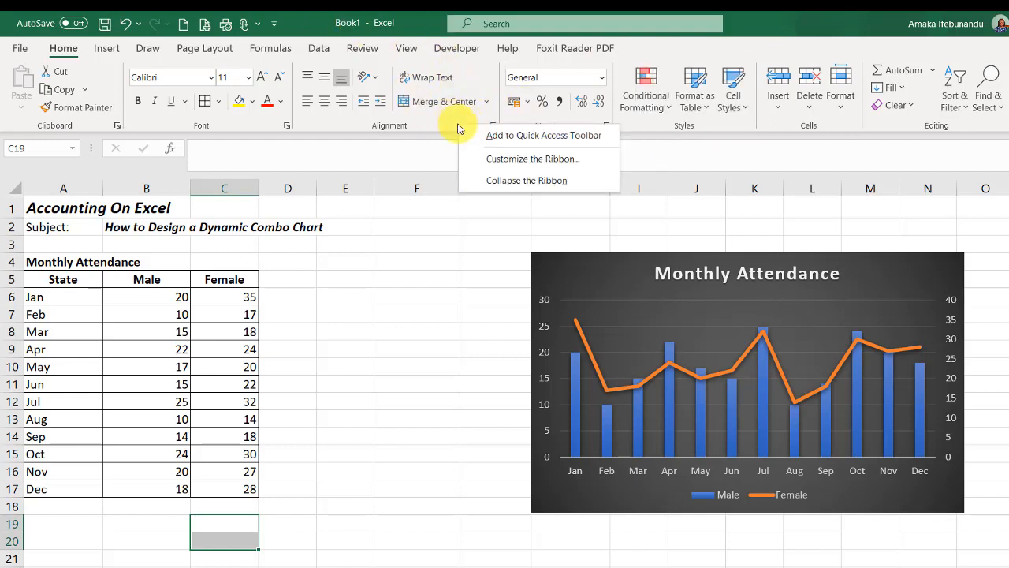
left_click(539, 160)
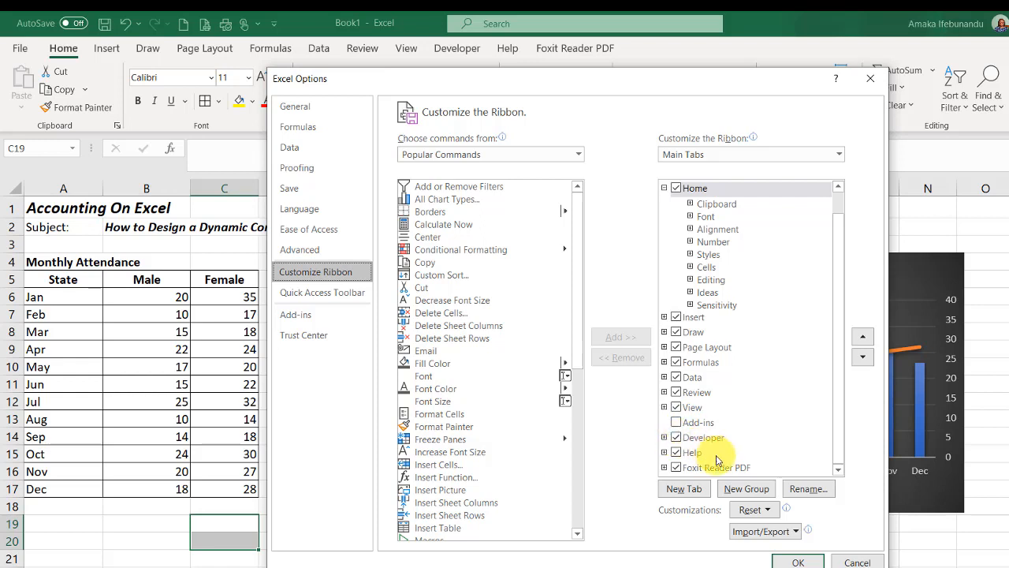
left_click(786, 562)
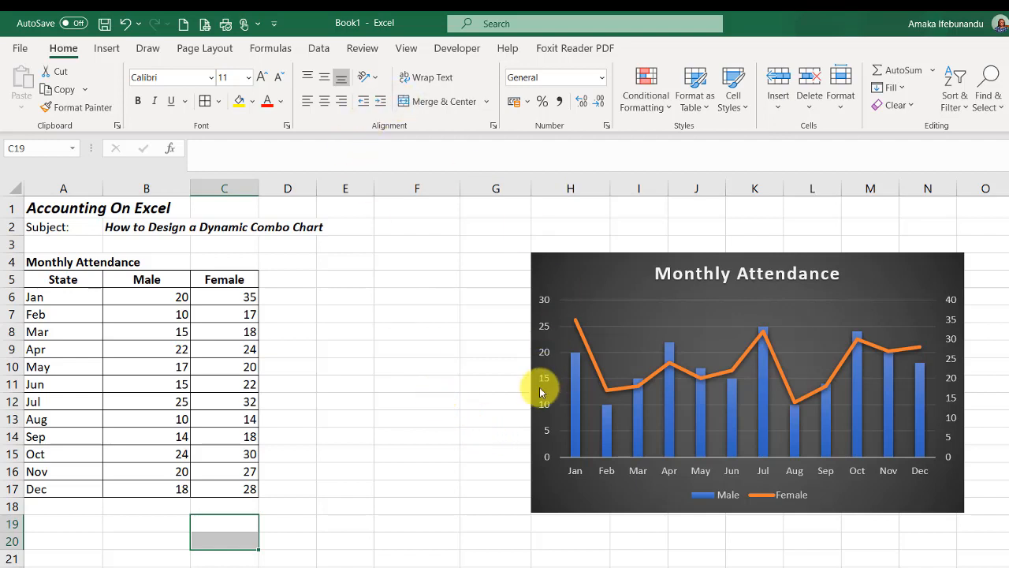
Step: Insert a check box form control in cell F21, below the attendance table, and try toggling it
left_click(454, 49)
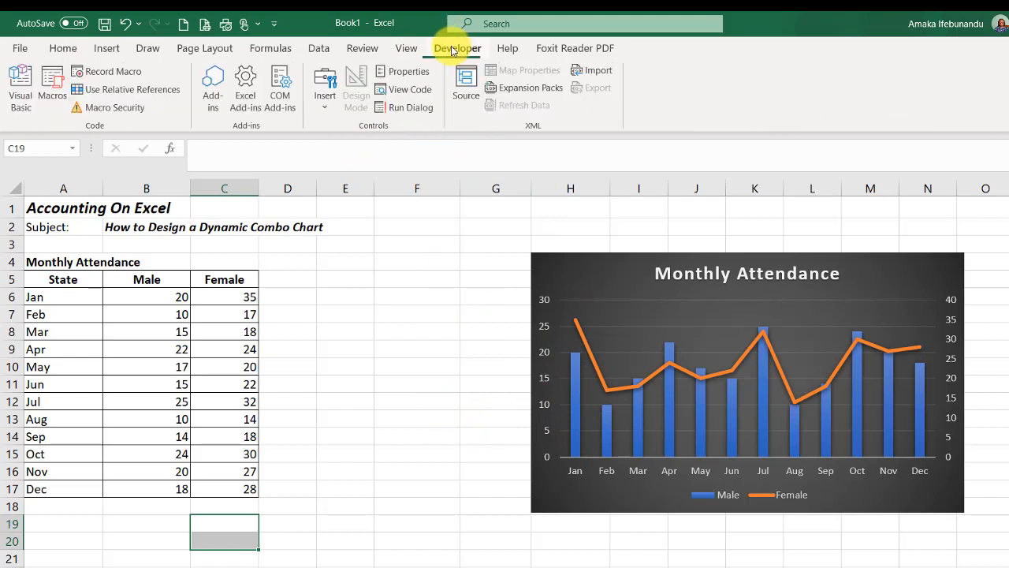
left_click(326, 111)
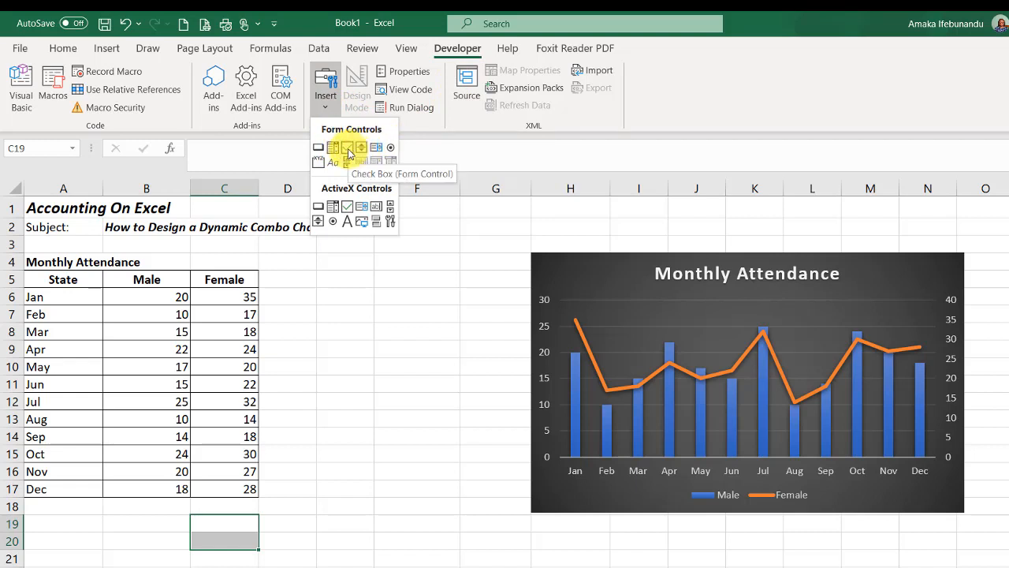
left_click(348, 152)
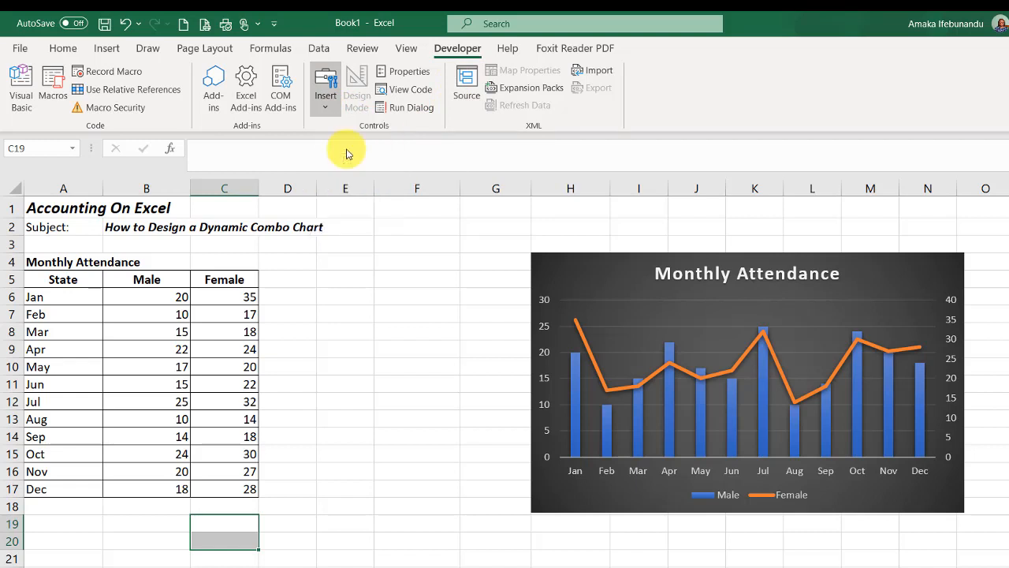
scroll(405, 505, "down", 1)
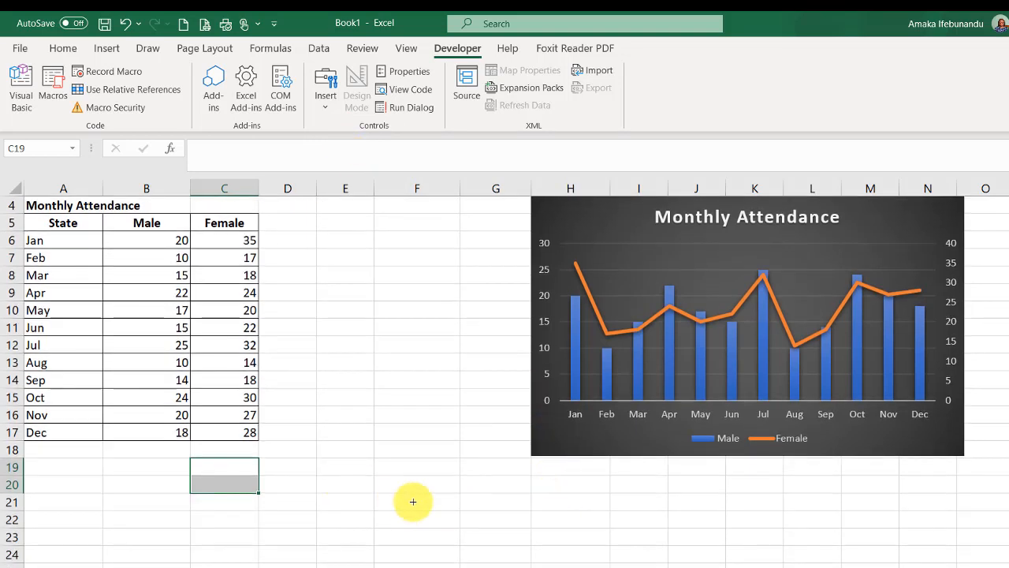
mouse_move(386, 499)
left_mouse_down()
mouse_move(446, 518)
mouse_move(460, 510)
left_mouse_up()
left_click(428, 520)
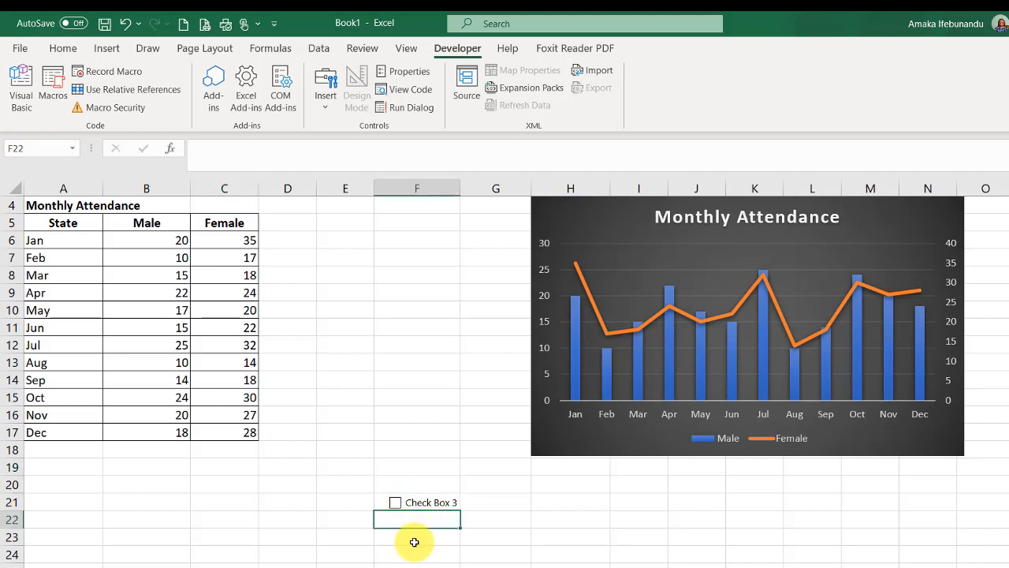
left_click_drag(415, 551, 423, 518)
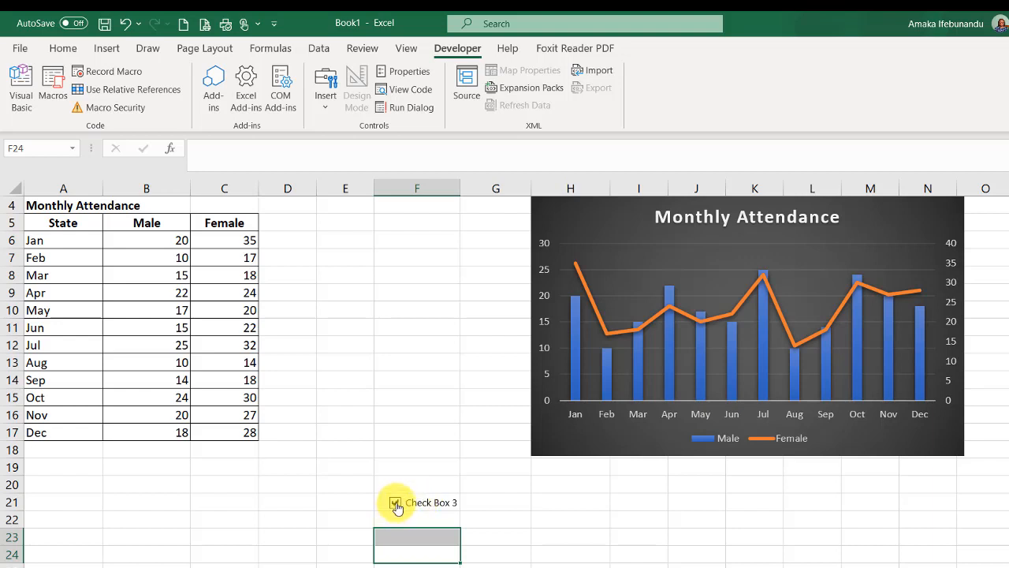
left_click(396, 503)
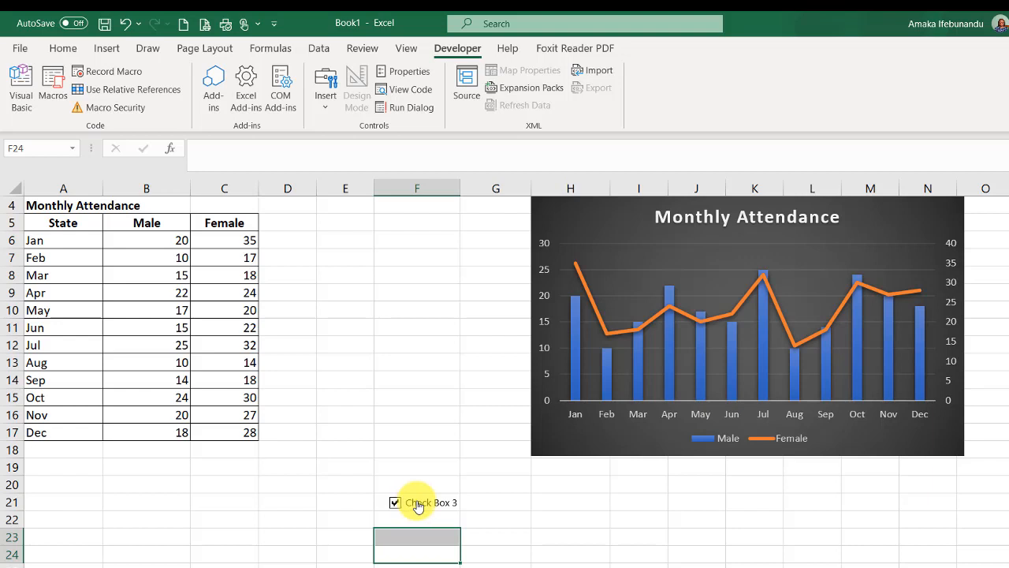
Step: Relabel the check box in F21 as "Male" and tick it
right_click(417, 505)
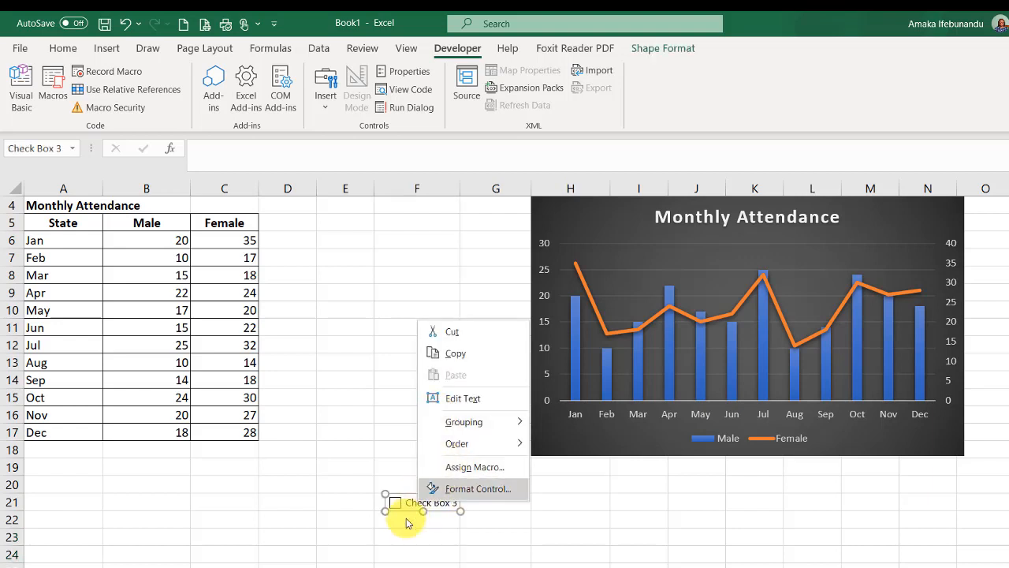
left_click(464, 399)
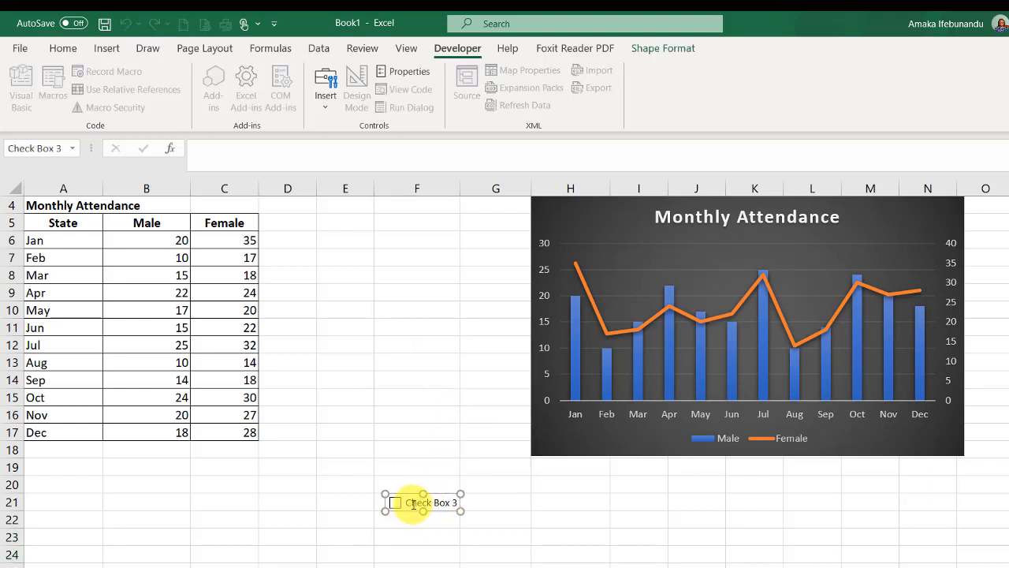
left_click_drag(406, 505, 457, 505)
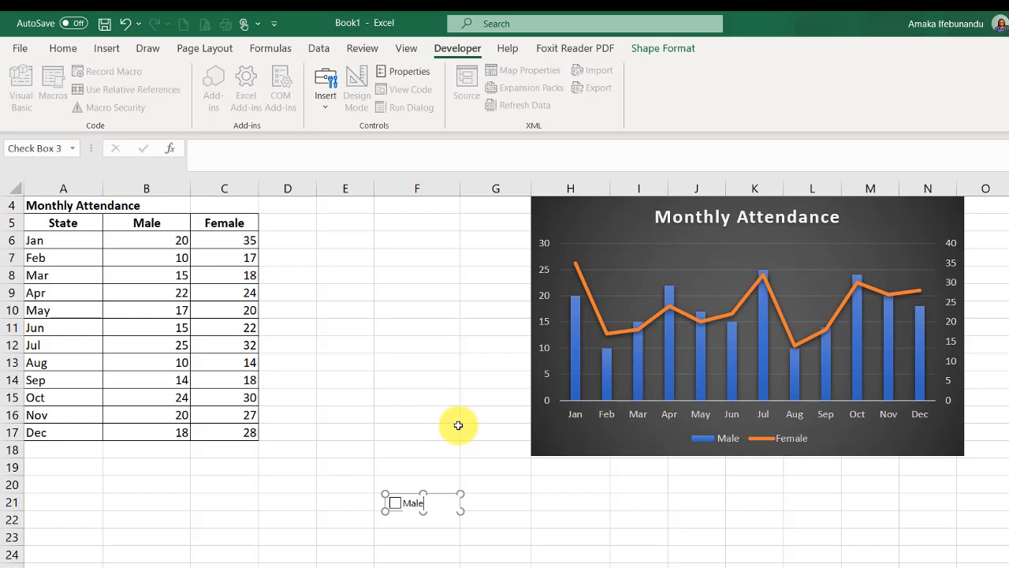
left_click_drag(450, 556, 449, 536)
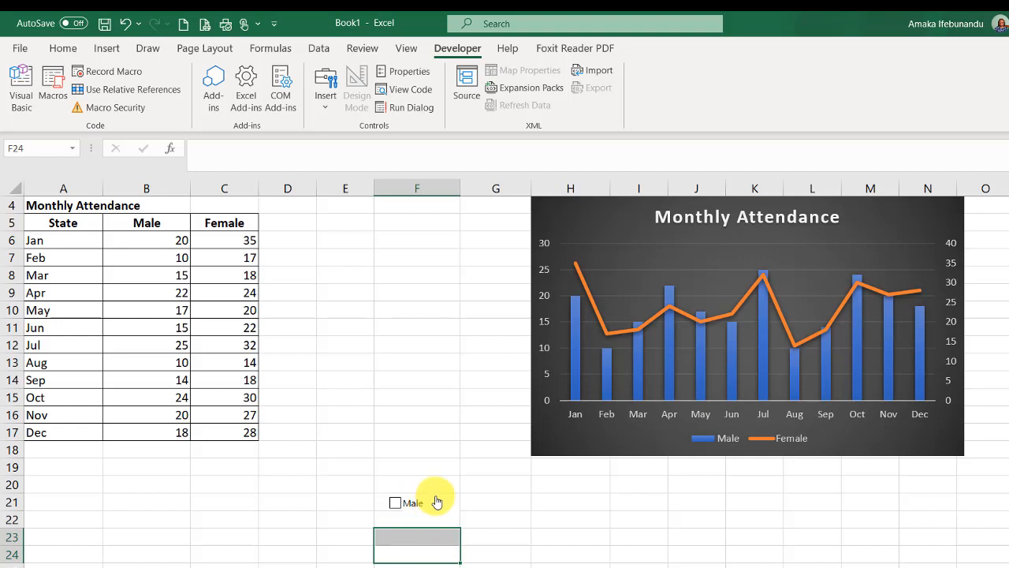
left_click(438, 501)
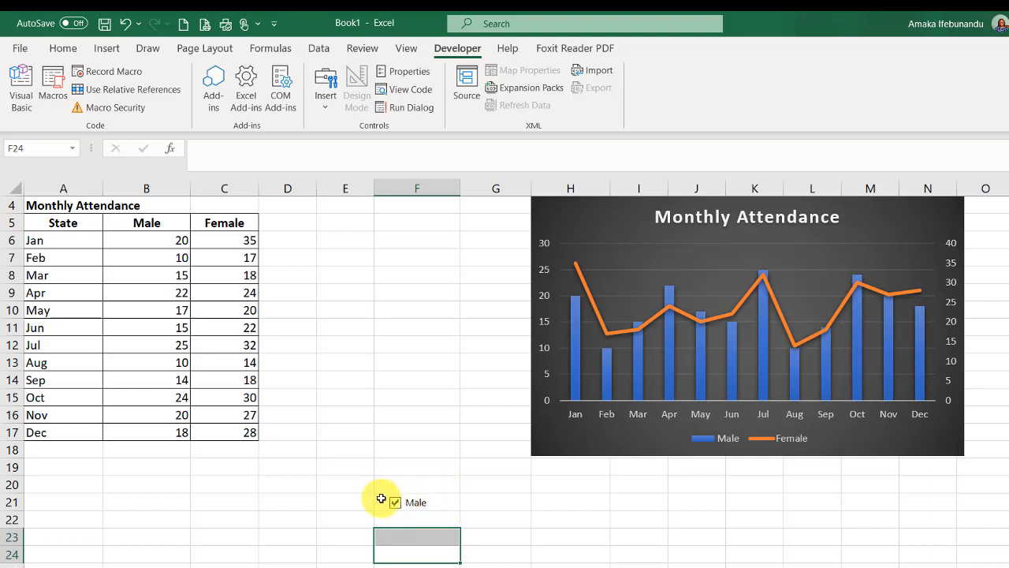
Step: Fill cell F21 across to G21 to duplicate the Male check box
left_click(380, 499)
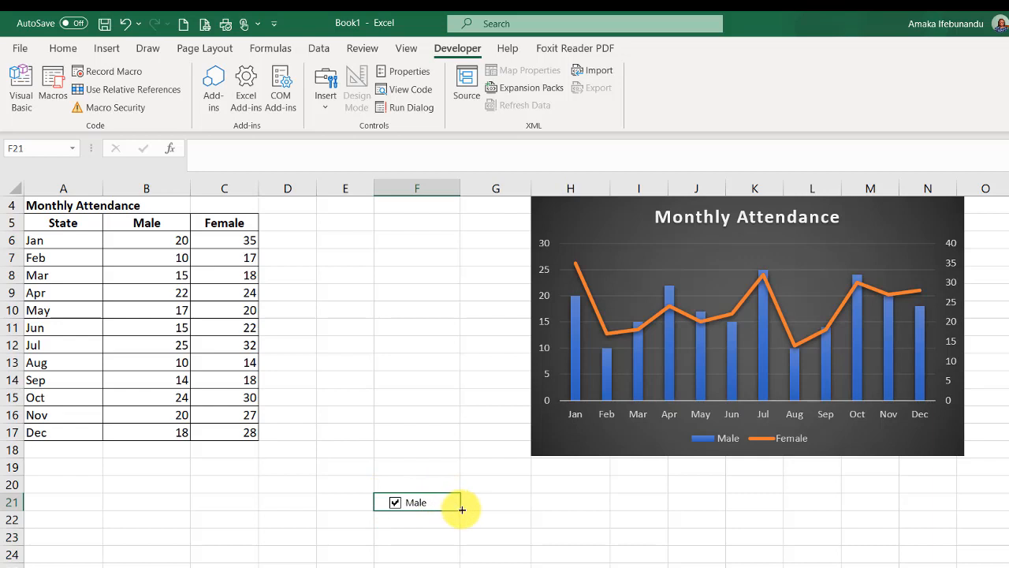
left_click_drag(462, 509, 523, 511)
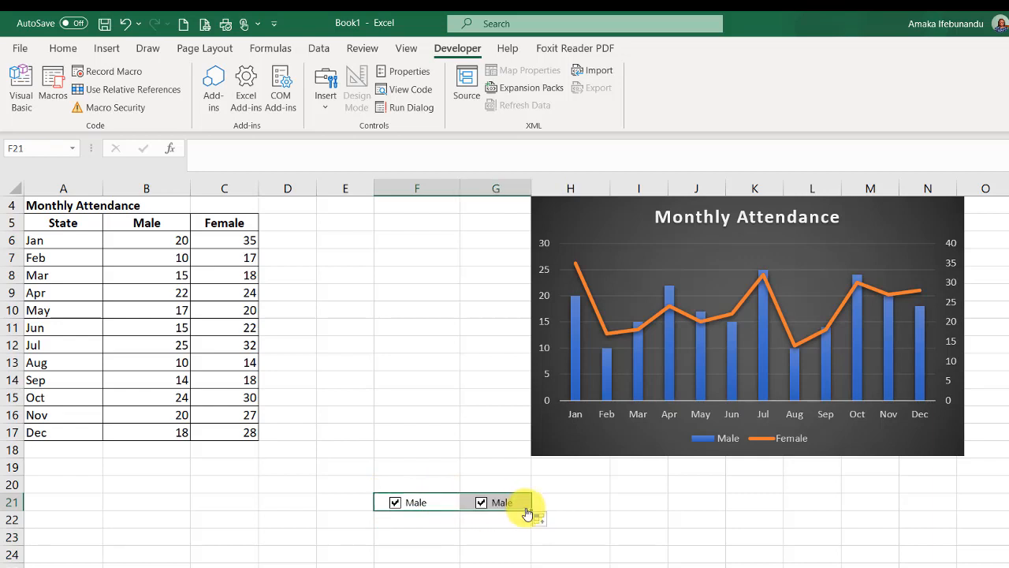
left_click(496, 534)
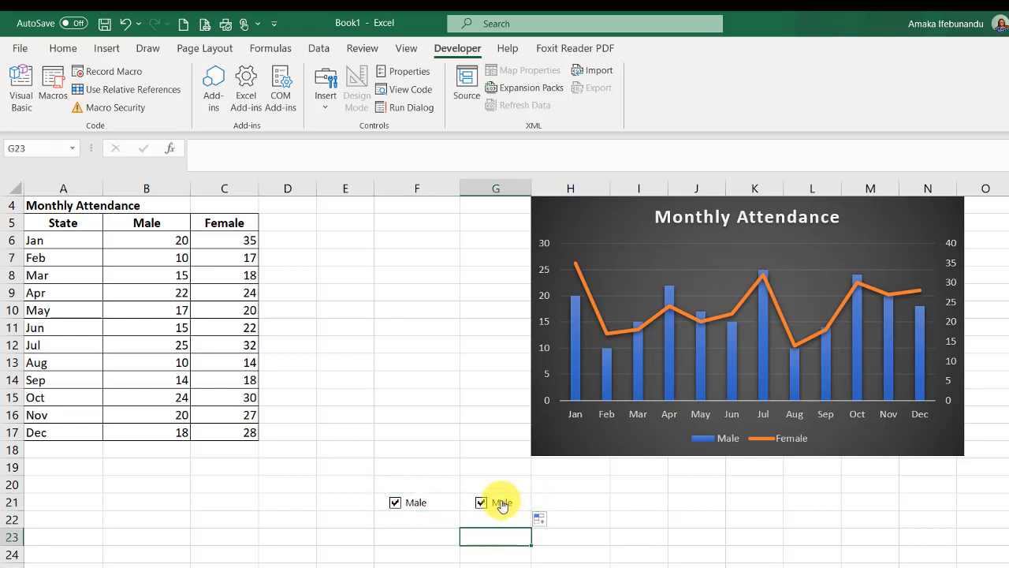
Step: Change the label of the duplicated check box in G21 to "Female"
right_click(501, 506)
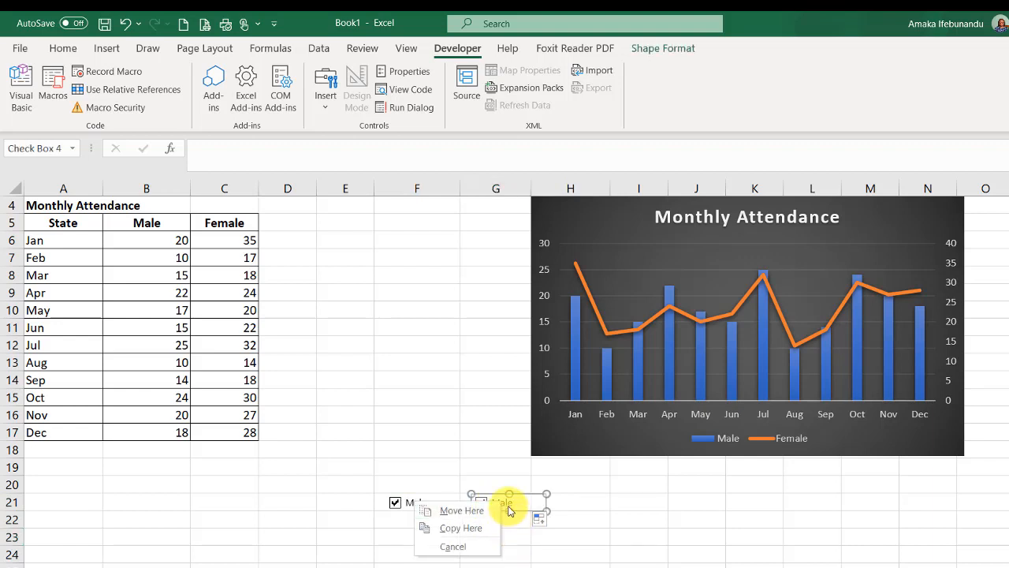
right_click(508, 510)
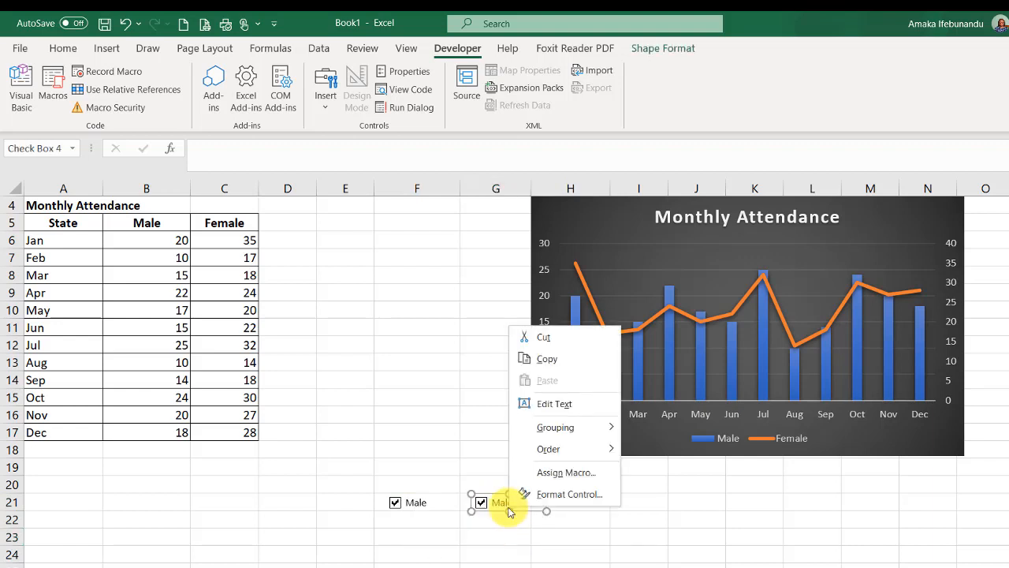
left_click(555, 404)
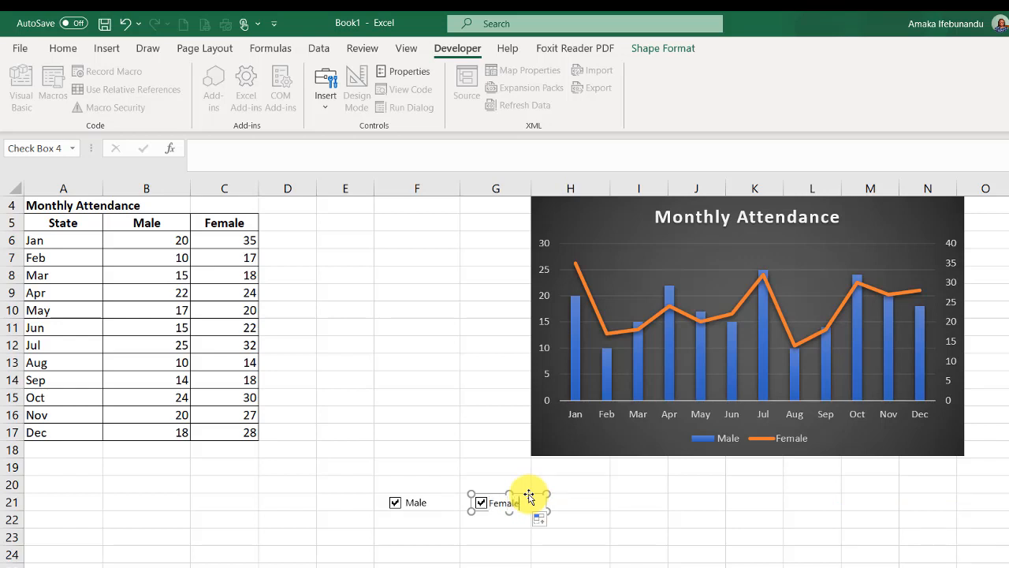
left_click(488, 551)
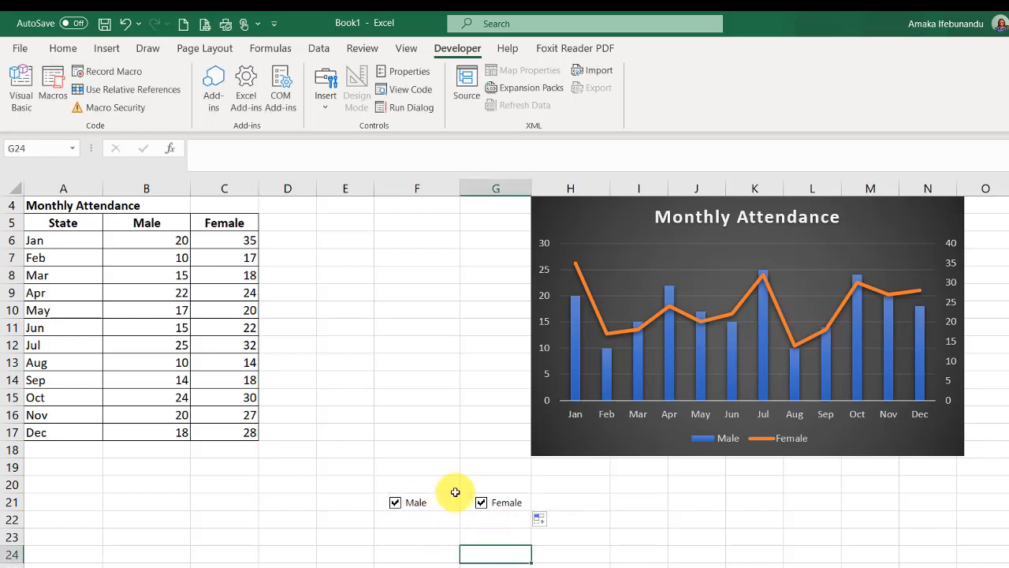
Step: Link the Male check box to cell $B$20 in its control format settings
right_click(400, 509)
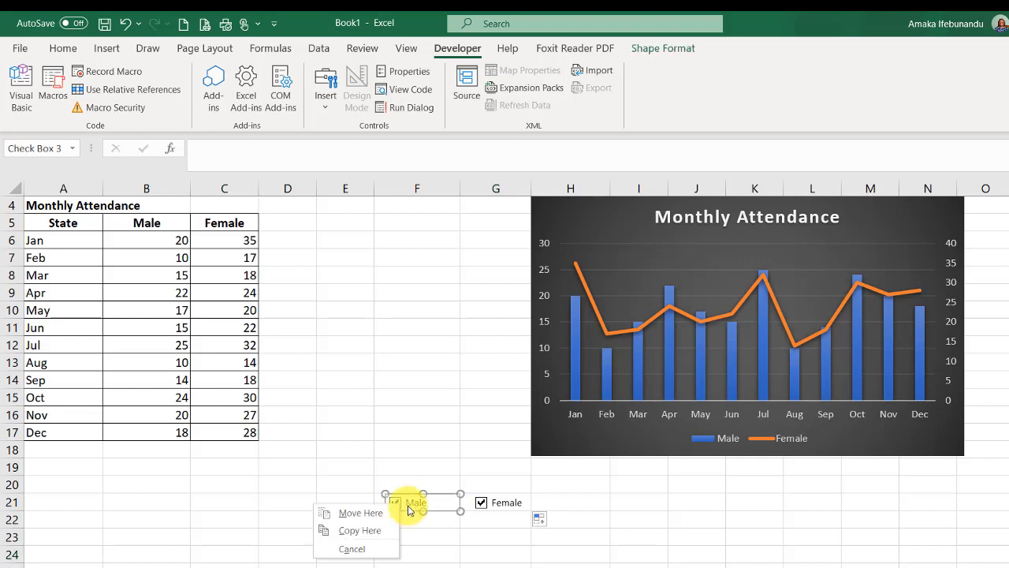
left_click(409, 508)
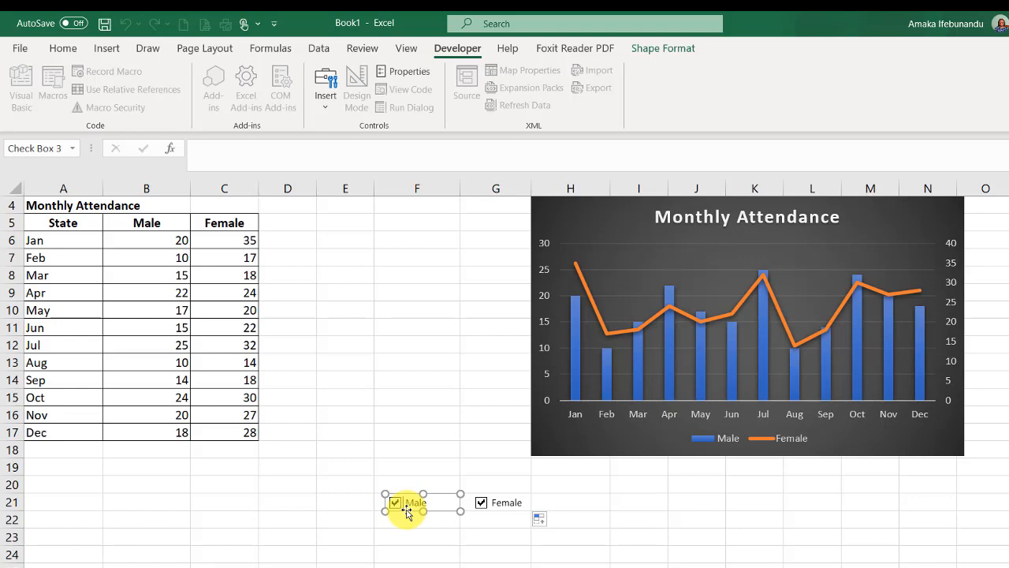
right_click(408, 511)
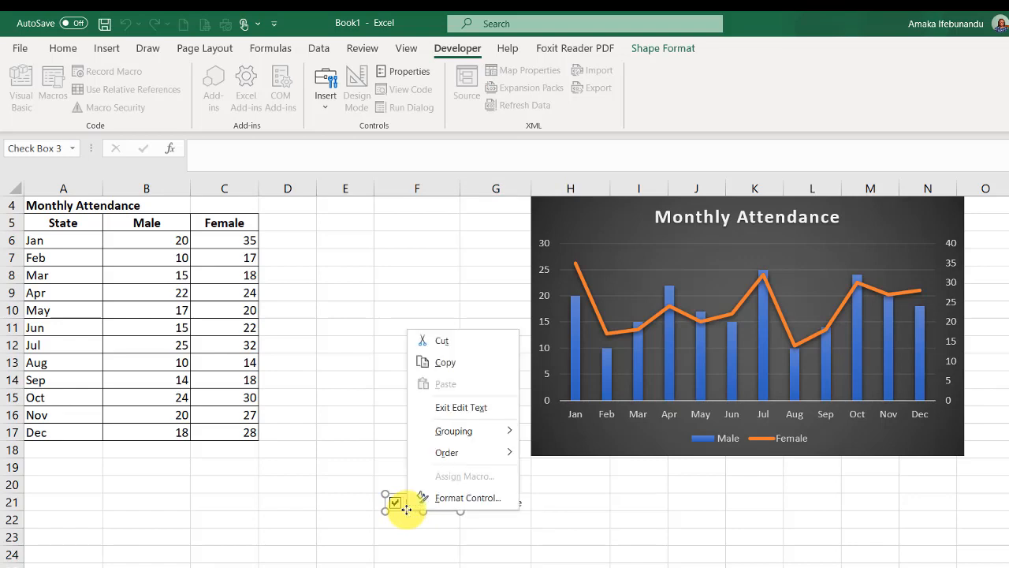
left_click(446, 499)
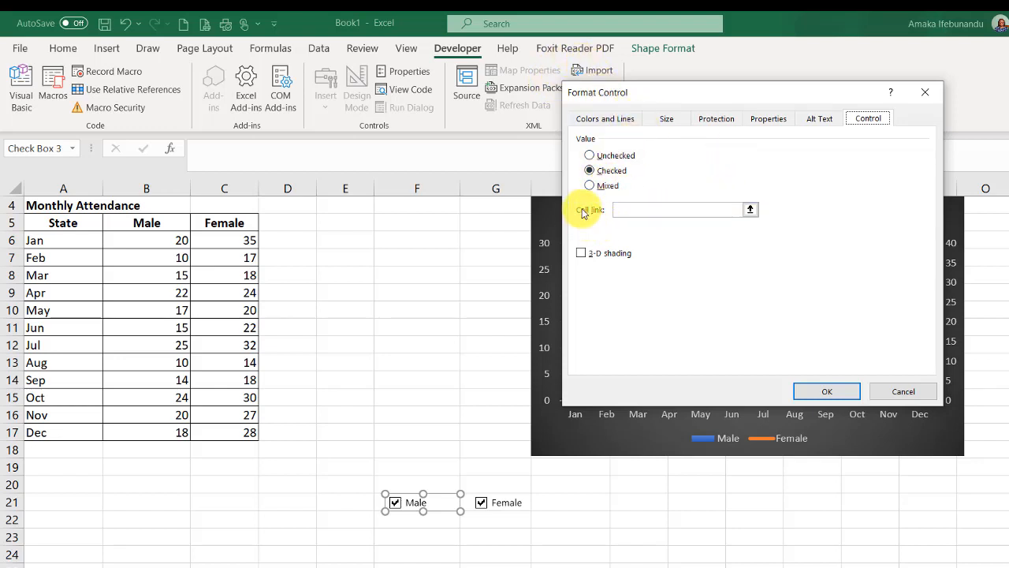
left_click(637, 207)
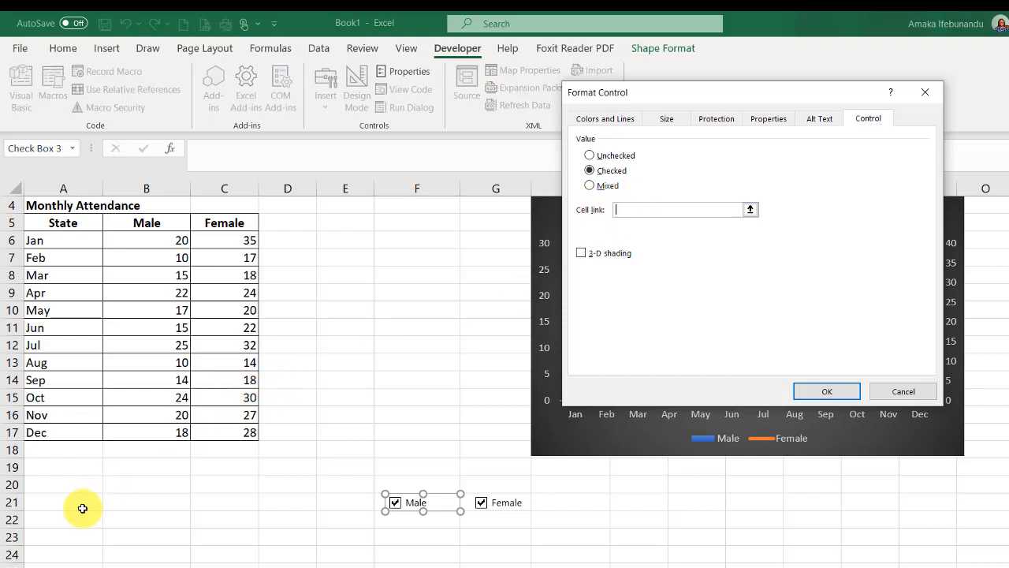
left_click(146, 482)
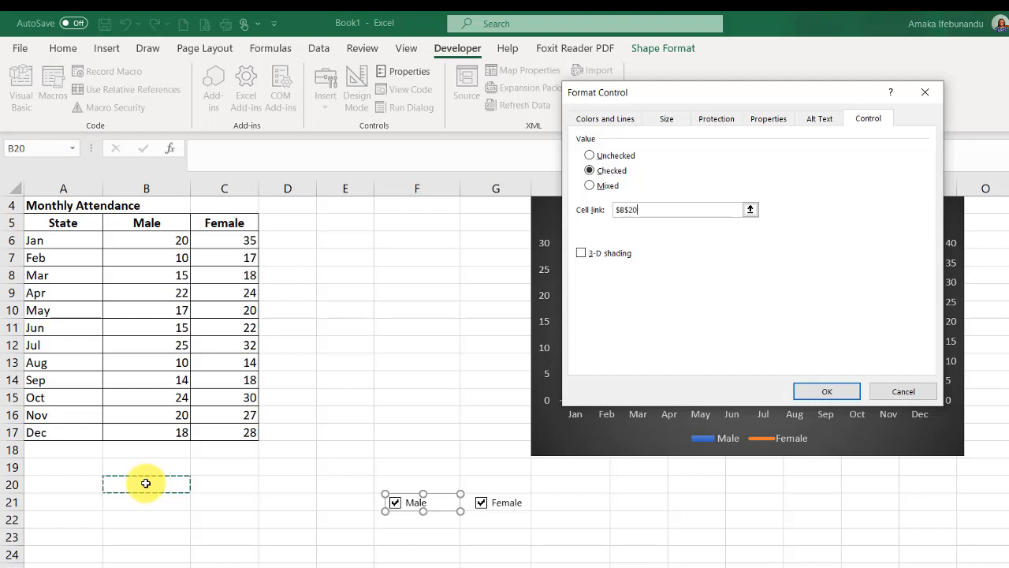
left_click(827, 392)
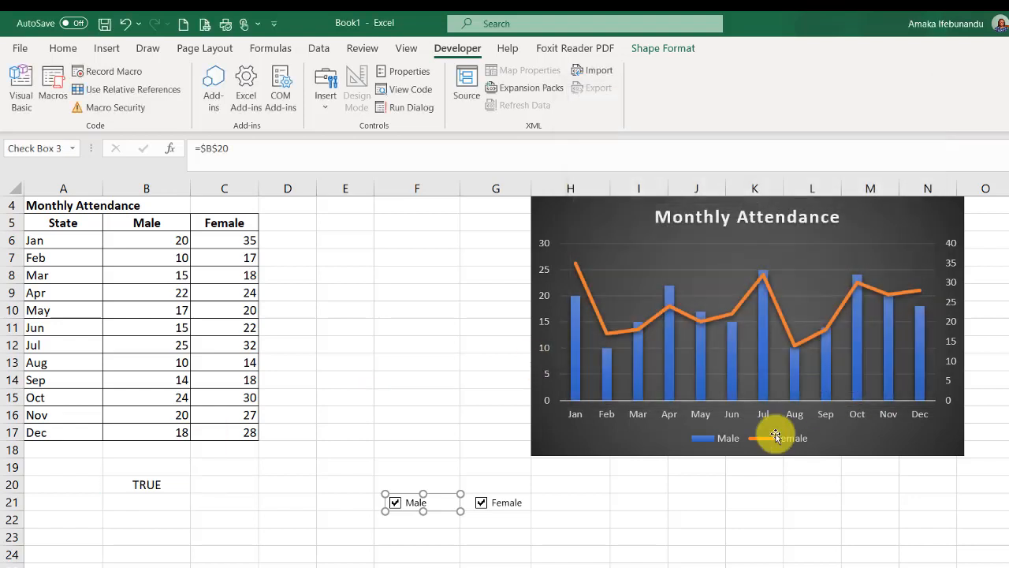
Step: Link the Female check box to cell $C$20 in its control format settings
right_click(486, 510)
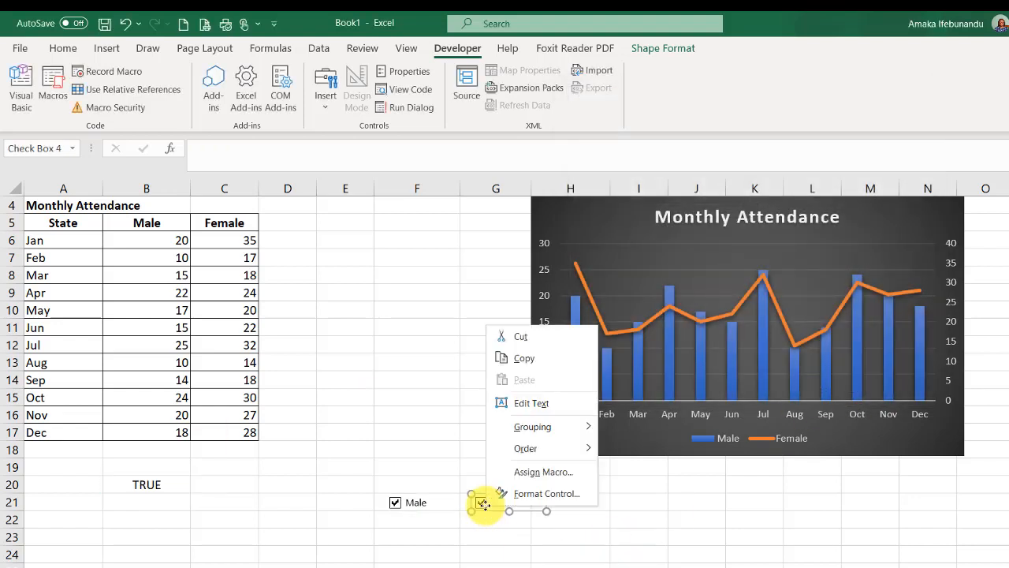
left_click(534, 495)
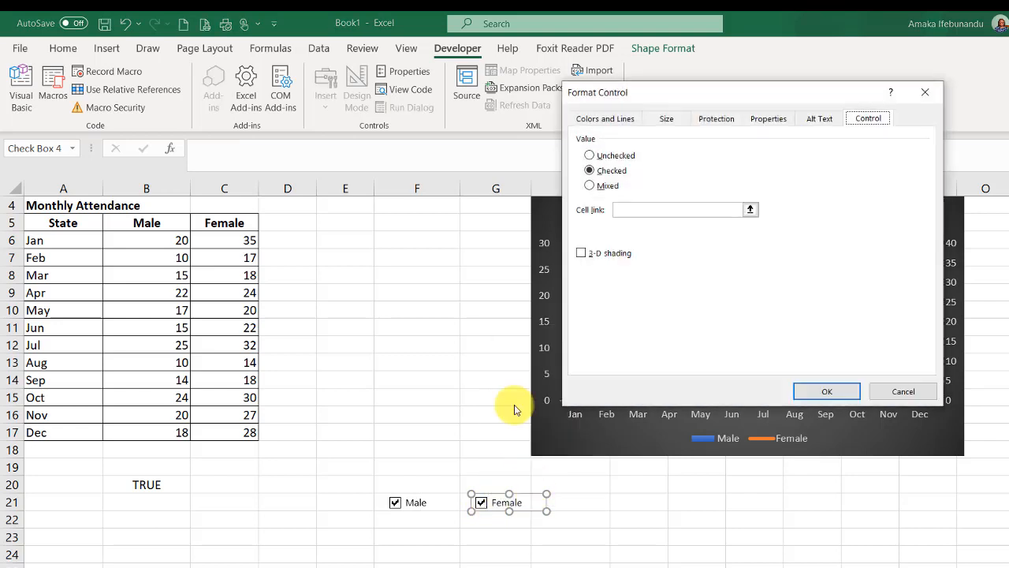
left_click(644, 209)
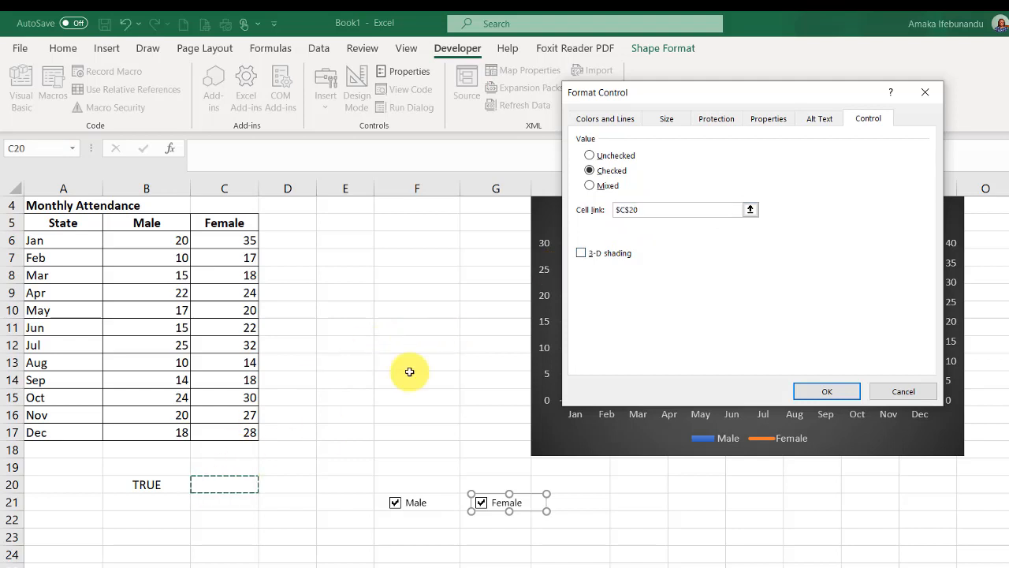
left_click(827, 392)
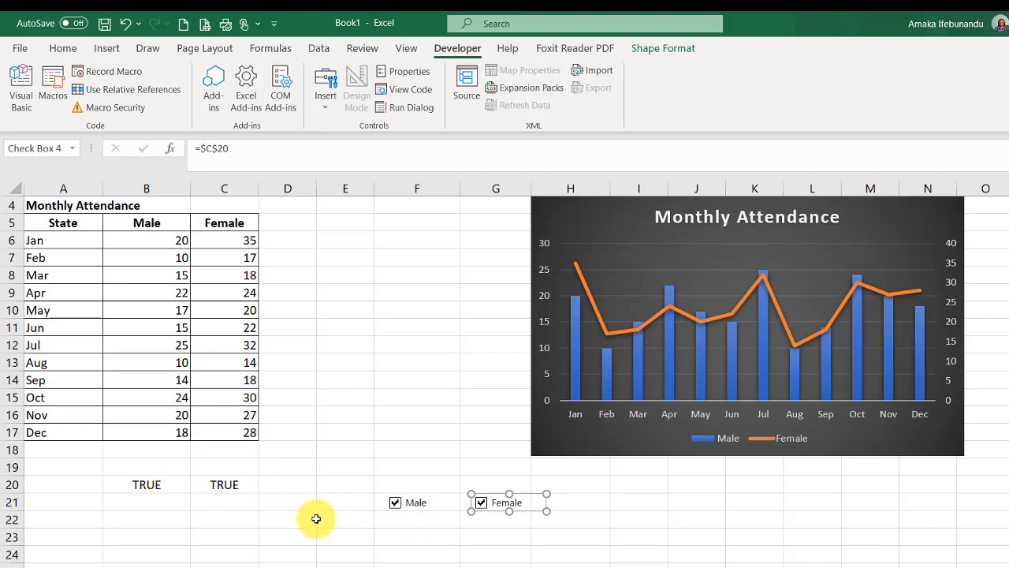
Step: Clear both the Male and Female check boxes to test their linked cells in row 20
left_click(395, 504)
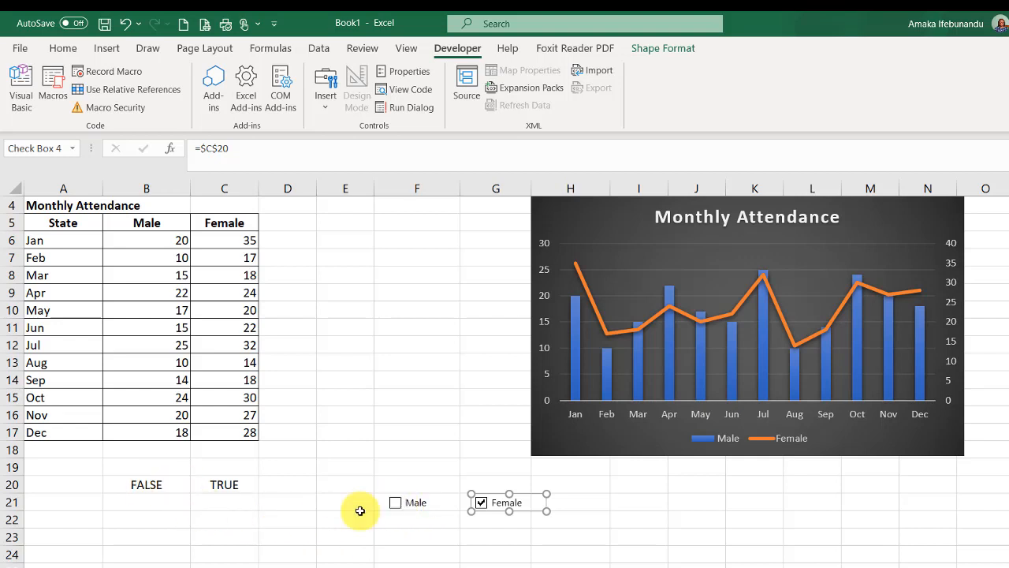
left_click(513, 546)
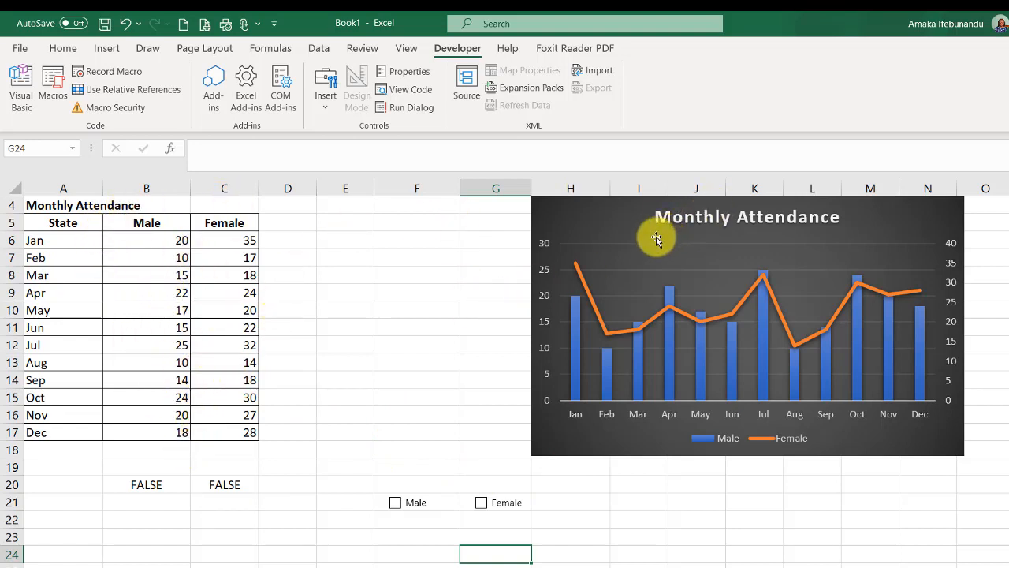
Step: Move the Monthly Attendance chart farther from the data table, to columns J to P starting at row 5
left_click_drag(673, 241, 794, 254)
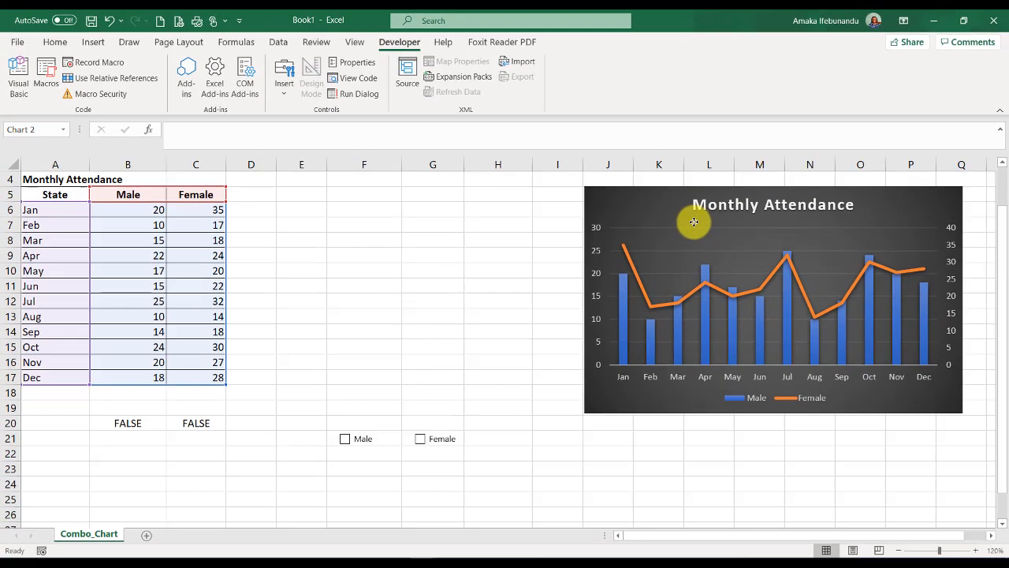
left_click_drag(693, 221, 691, 219)
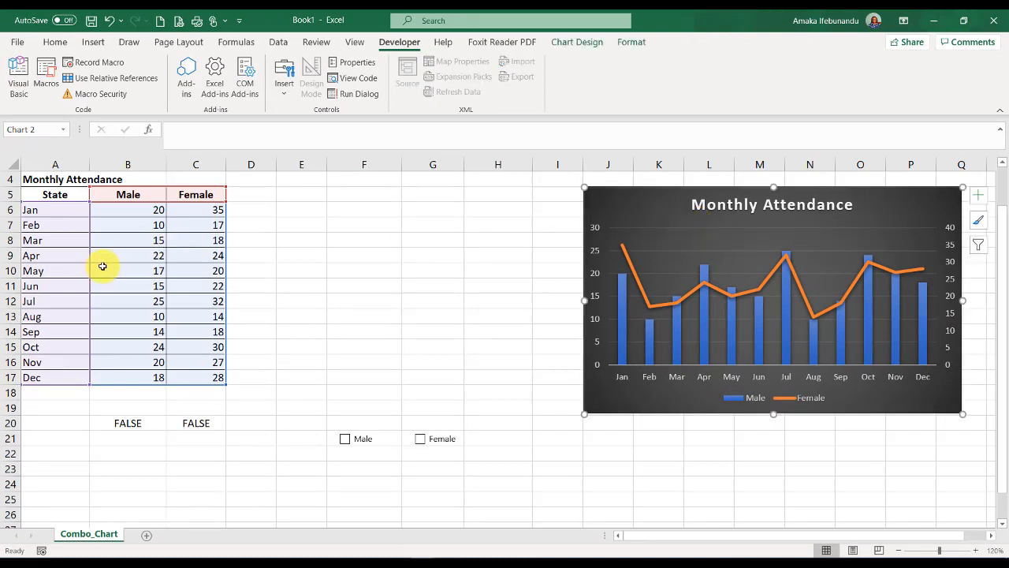
left_click_drag(81, 451, 79, 438)
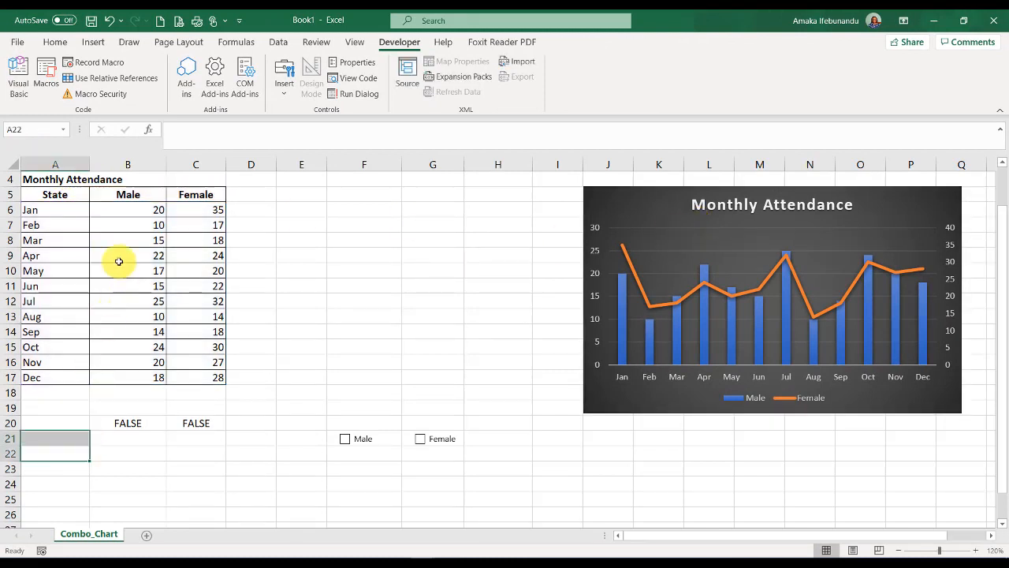
Step: Copy the attendance table in A5:C17 and paste the duplicate starting at cell E5
left_click_drag(63, 195, 203, 379)
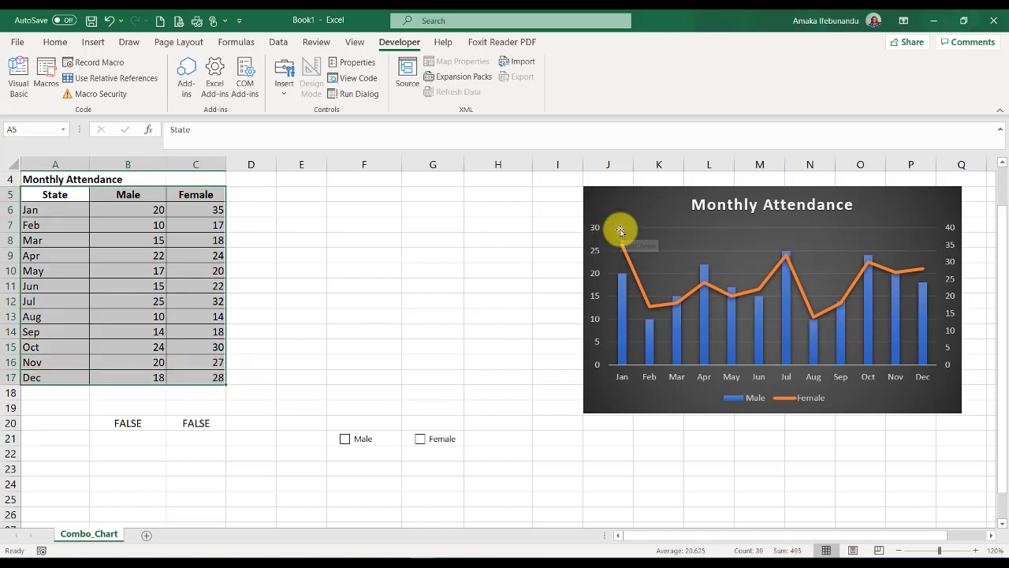
key("ctrl+c")
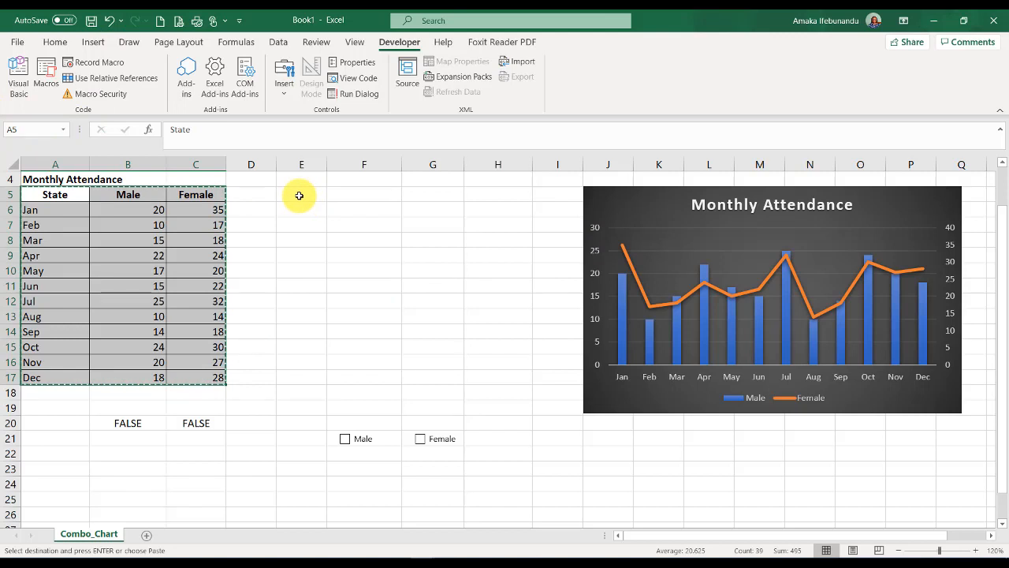
left_click(299, 196)
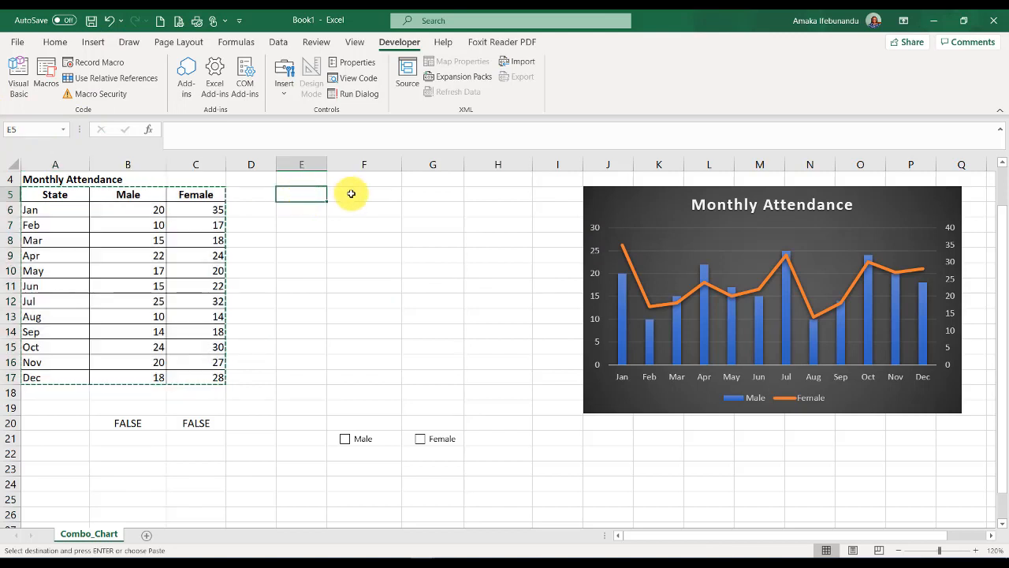
left_click(54, 41)
left_click(18, 87)
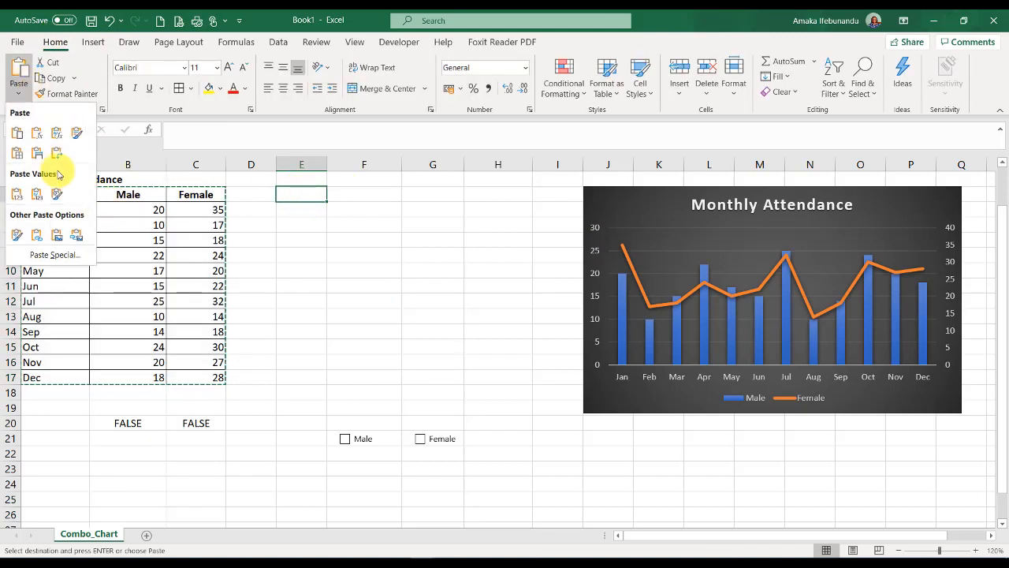
left_click(17, 71)
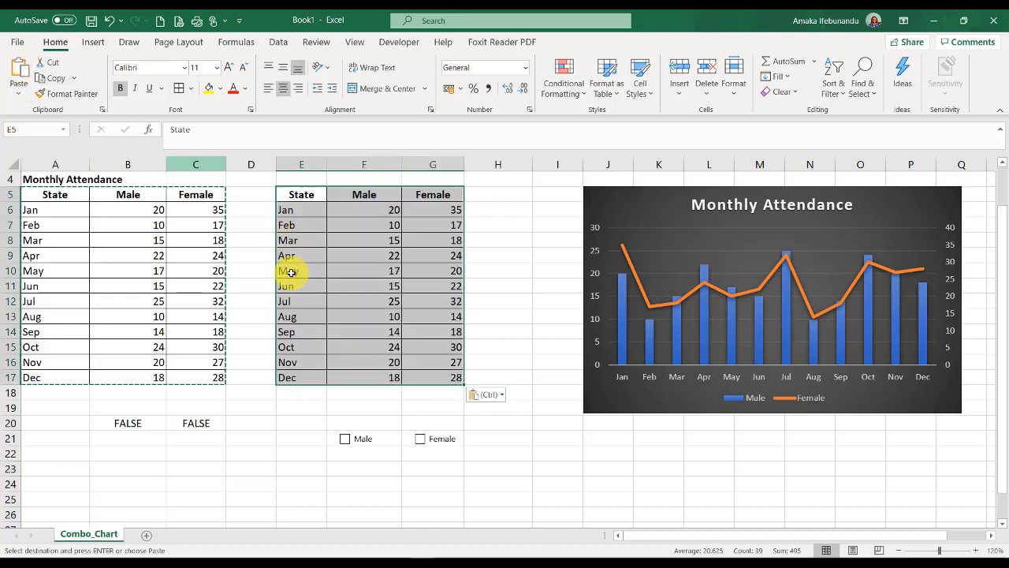
key("Escape")
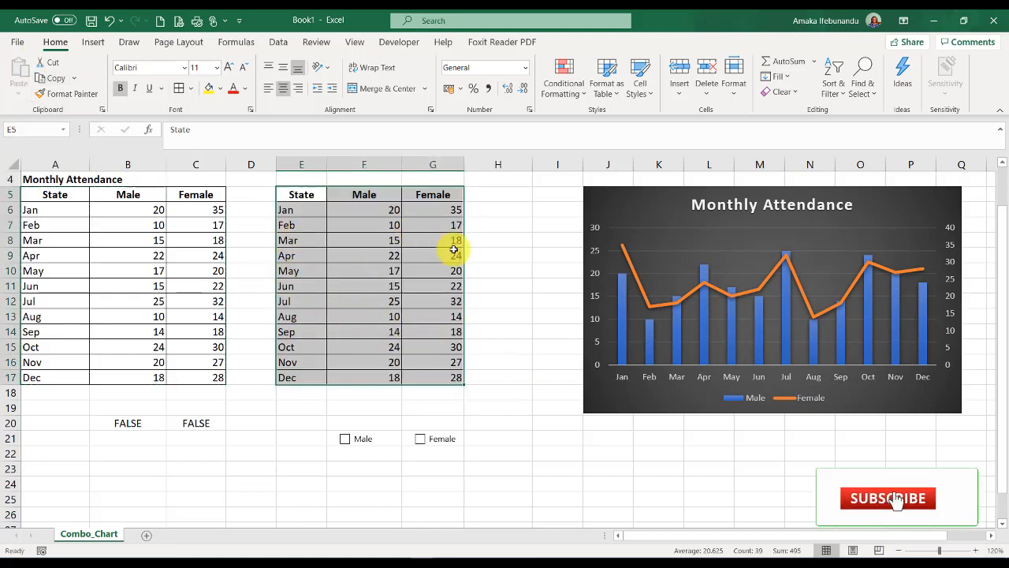
left_click(531, 285)
Step: Enter the formula =IF($B$20,B6,NA()) in cell F6, the January Male value of the copied table
left_click(346, 210)
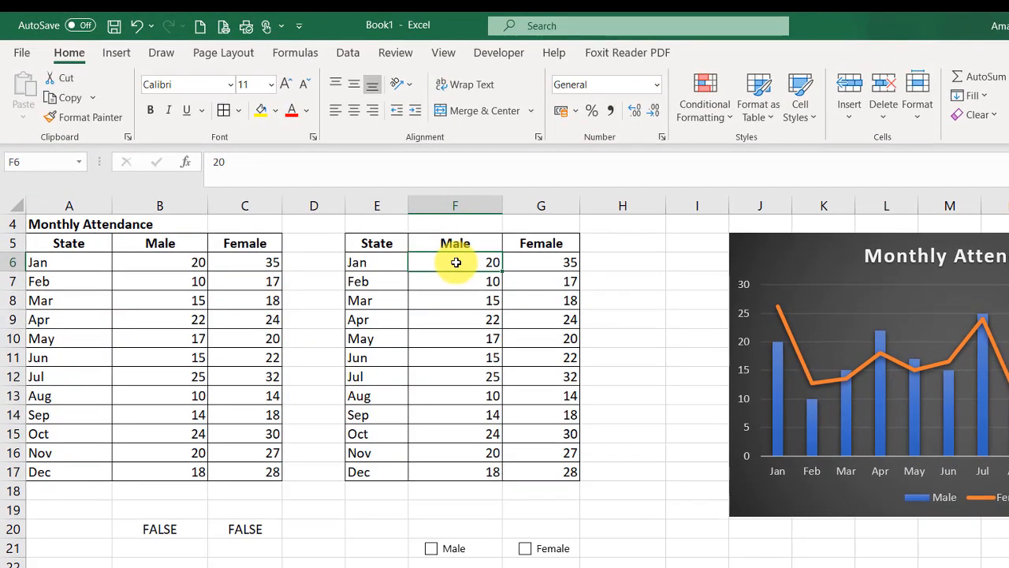
type("=if")
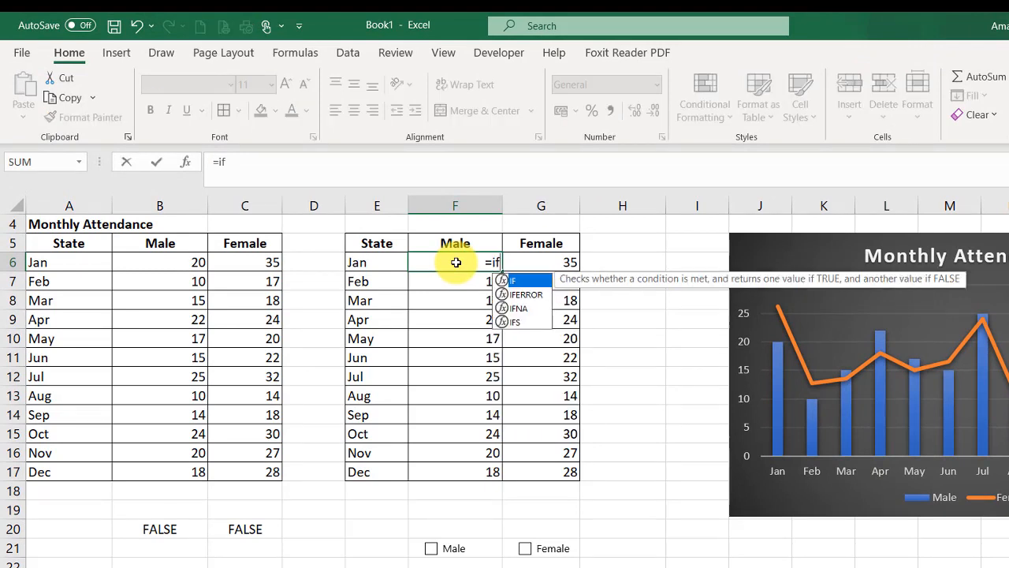
key("Tab")
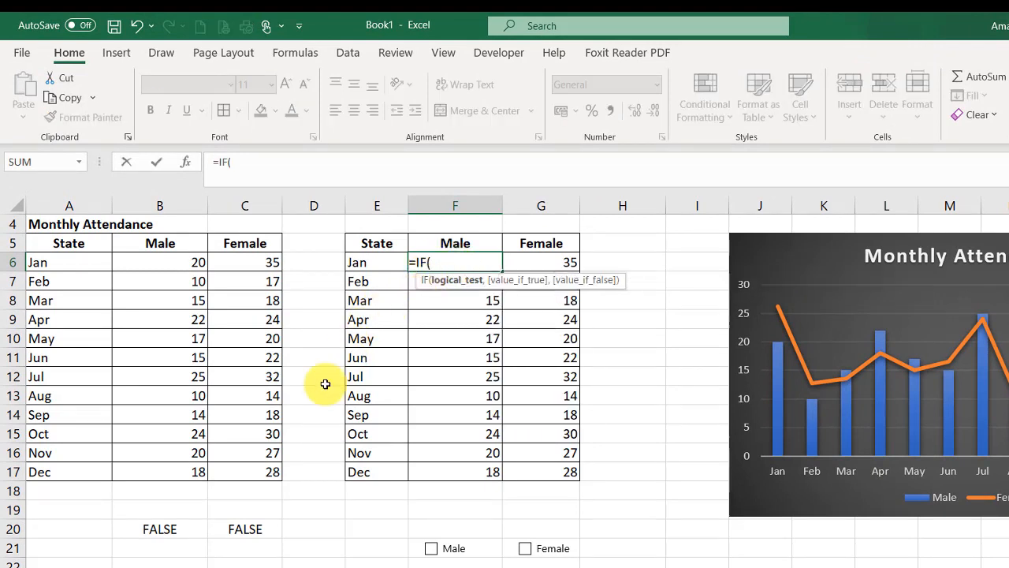
left_click(180, 531)
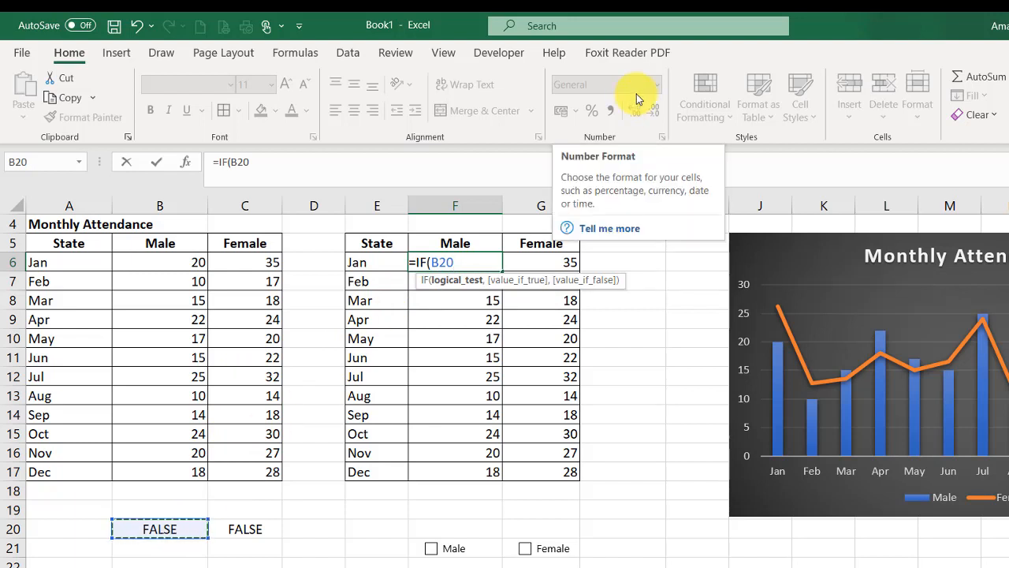
key("F4")
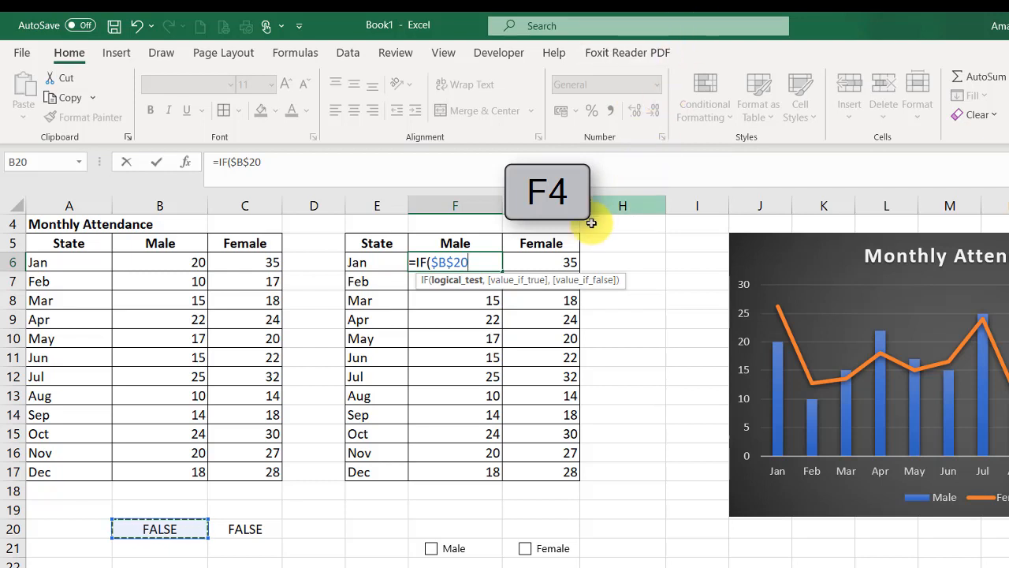
type(",")
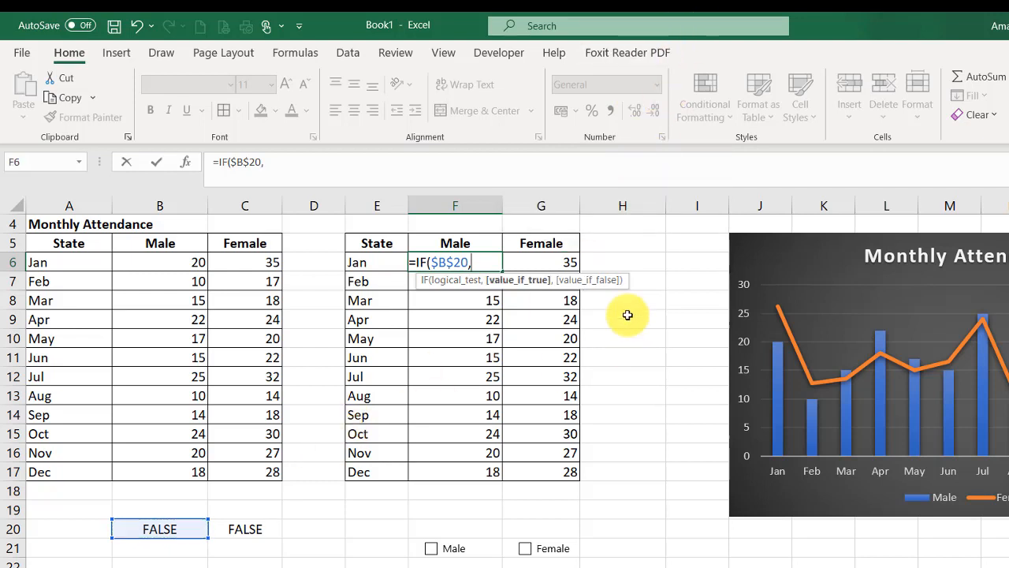
left_click(194, 263)
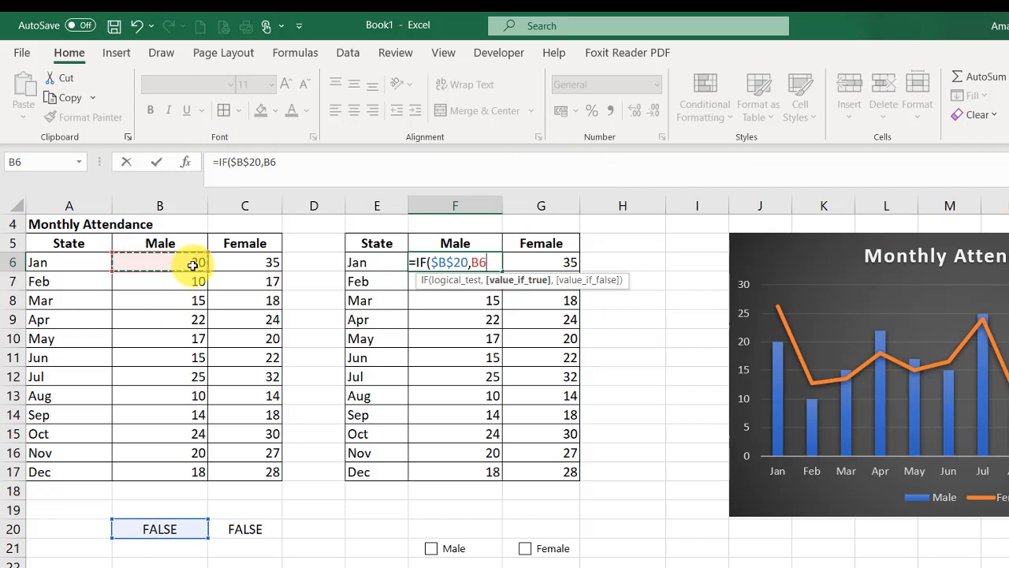
type(",")
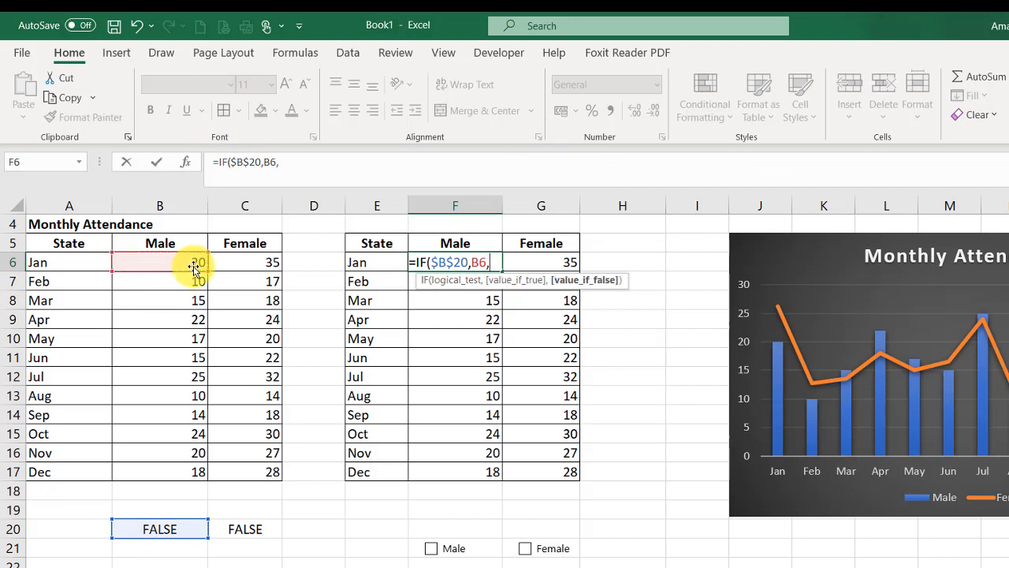
type("na")
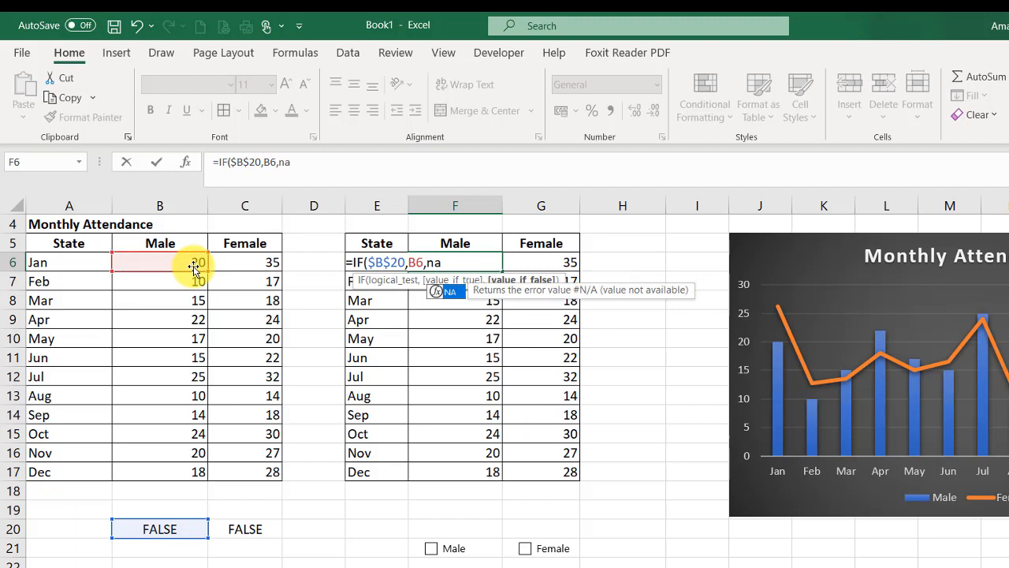
key("Tab")
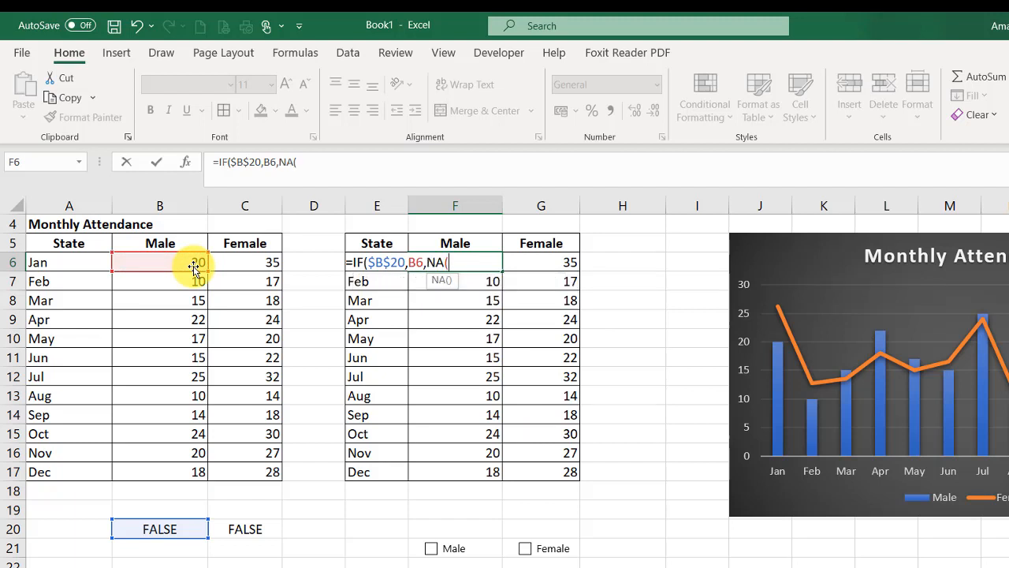
type("))")
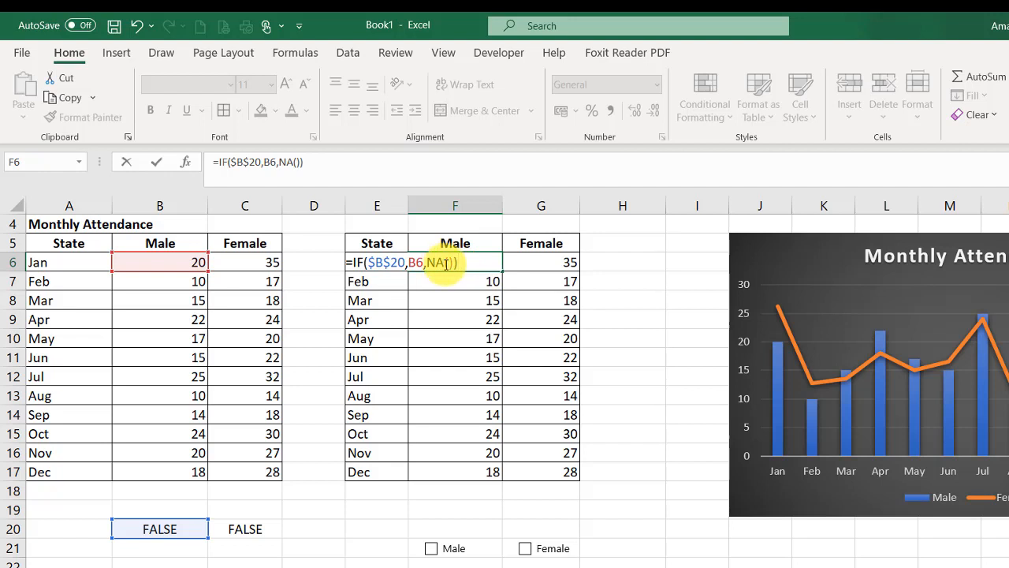
key("Return")
Step: Fill the F6 formula down the Male column to F17 and tick the Male check box to test it
left_click(479, 262)
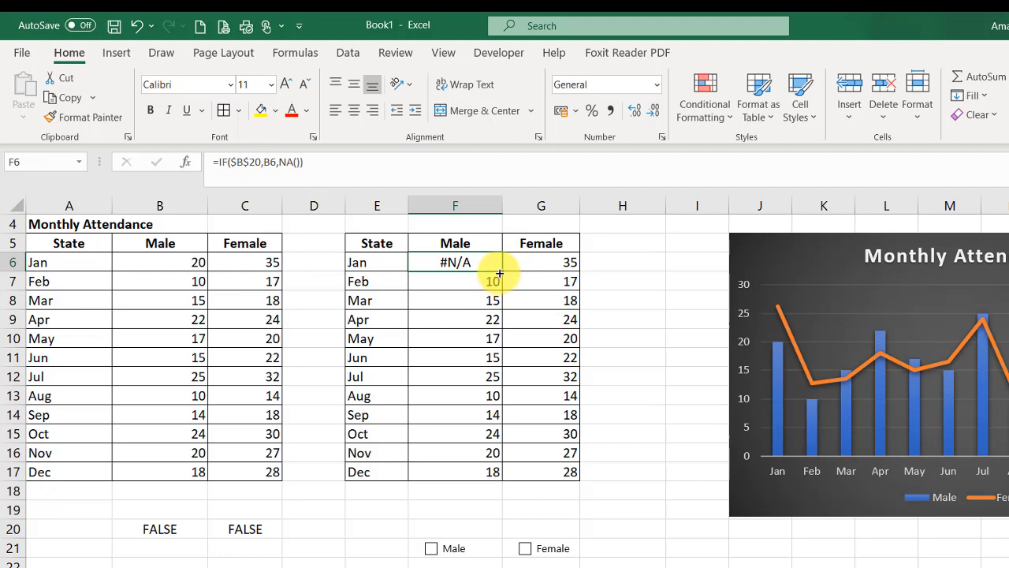
left_click_drag(501, 270, 458, 475)
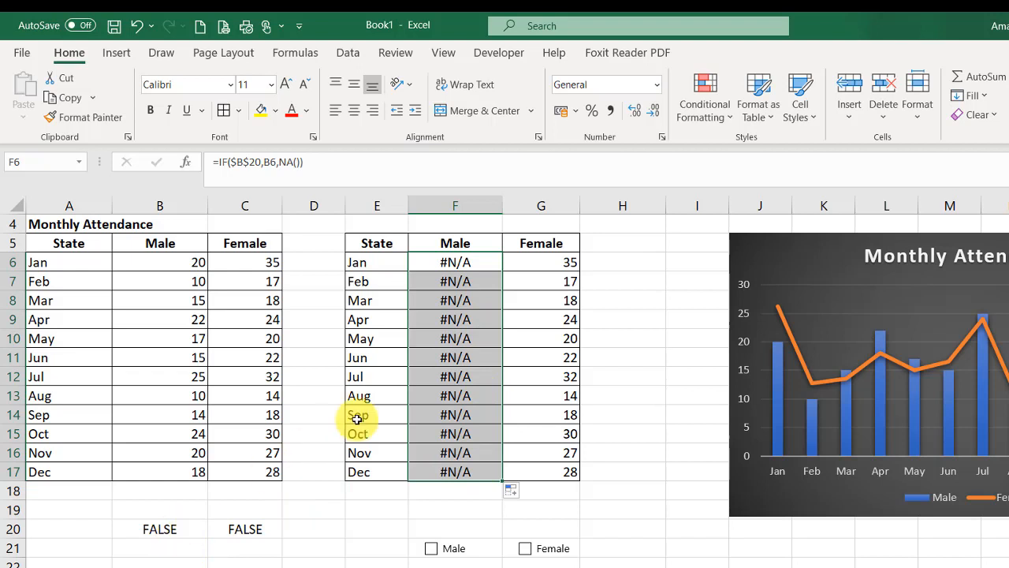
left_click(431, 550)
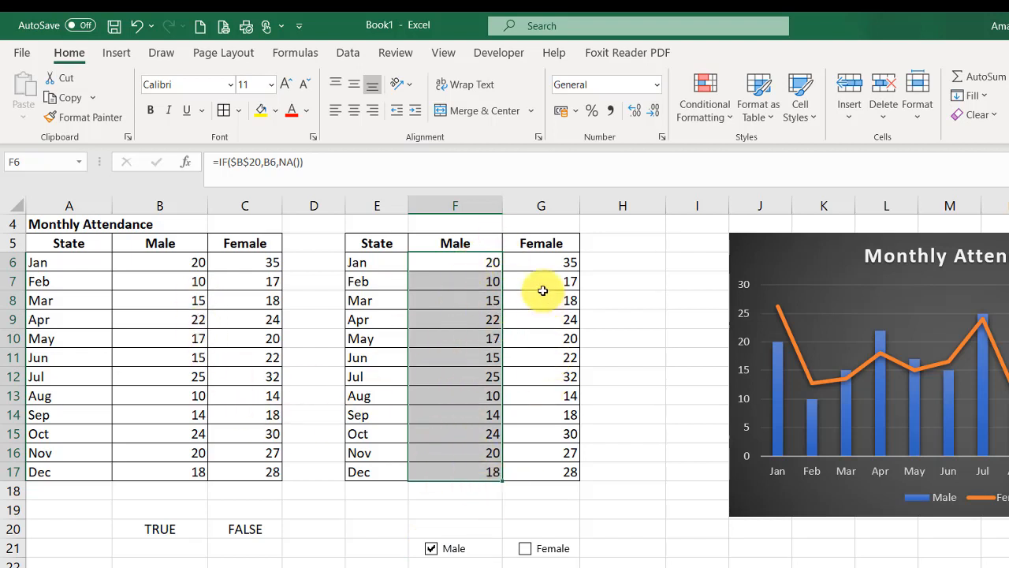
Step: Enter the formula =IF($C$20,C6,NA()) in cell G6, the January Female value of the copied table
left_click(543, 260)
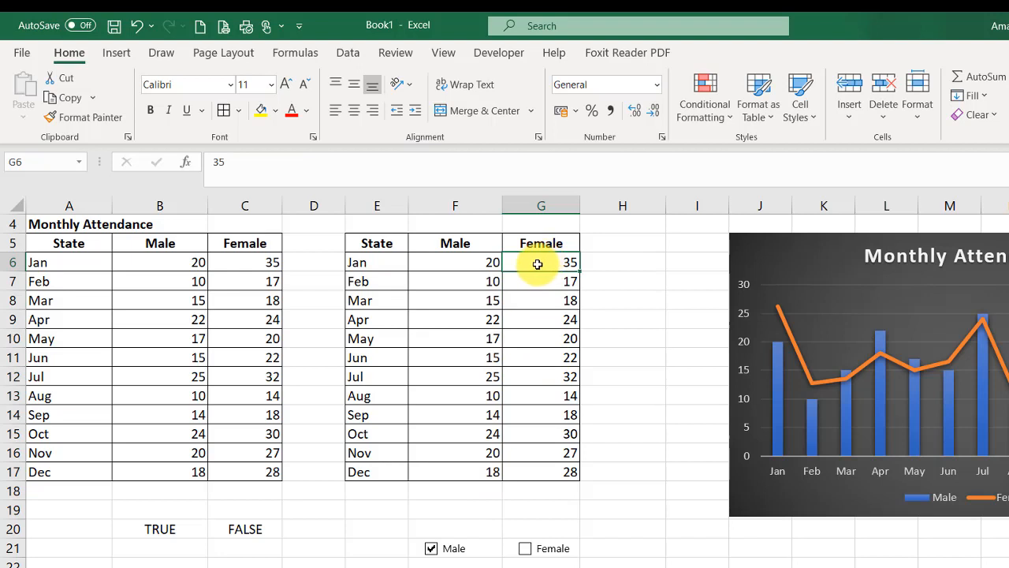
type("=if")
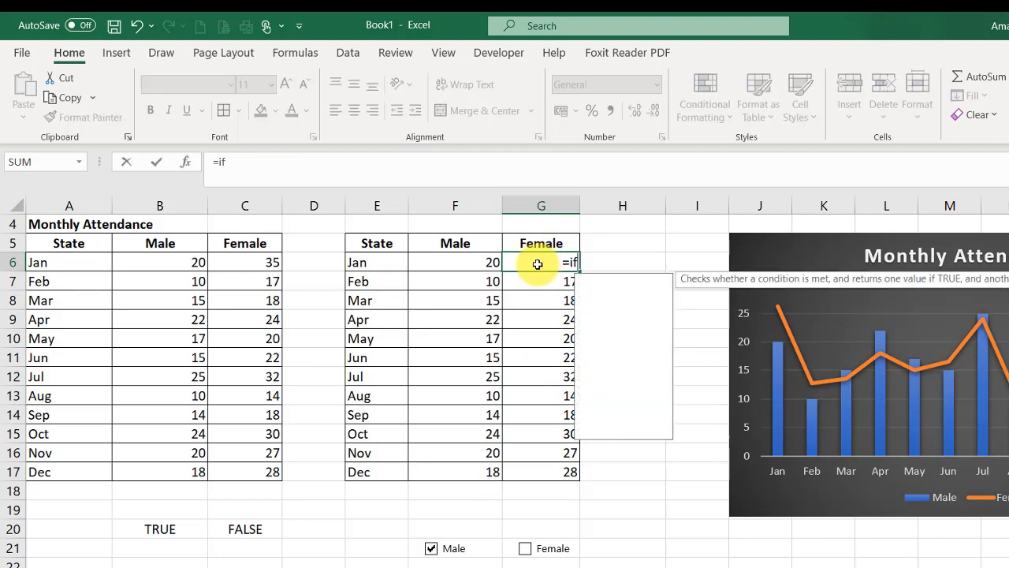
key("Tab")
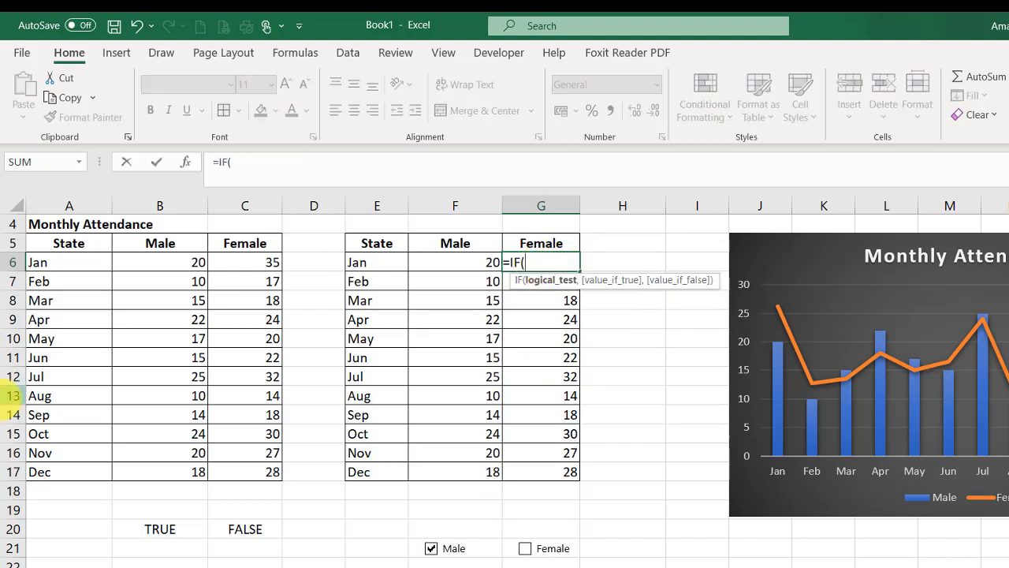
left_click(247, 525)
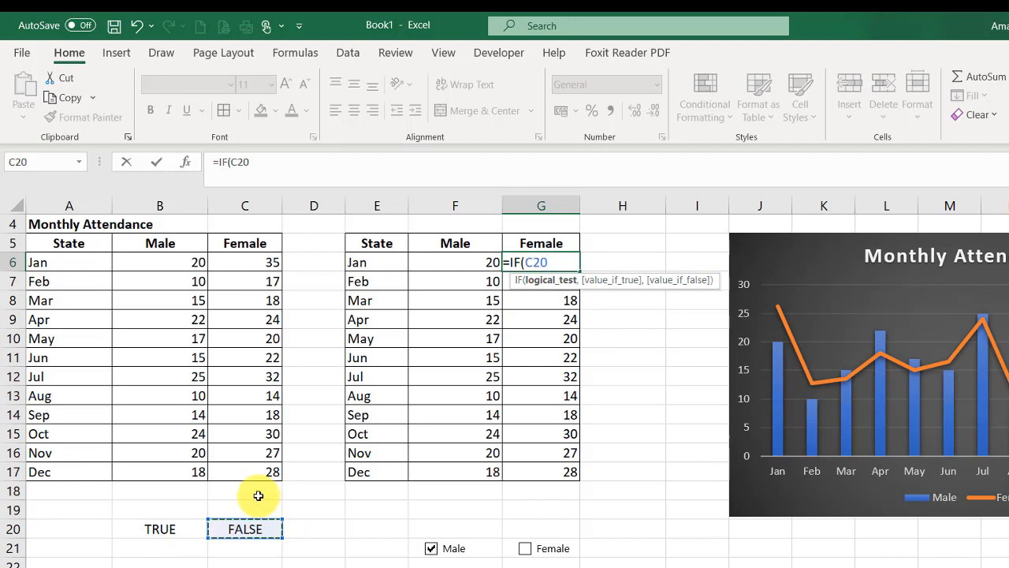
type(",")
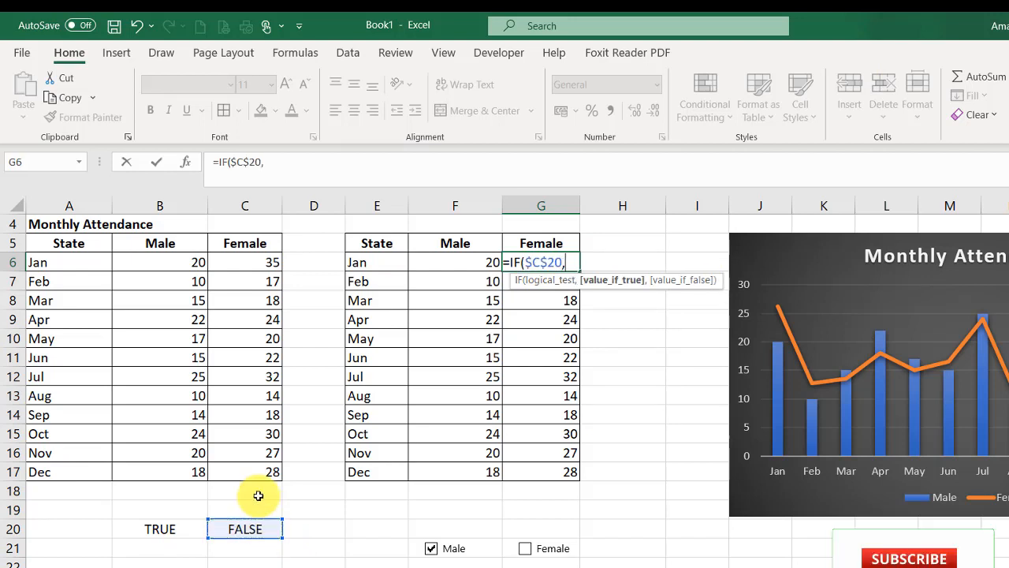
left_click(246, 260)
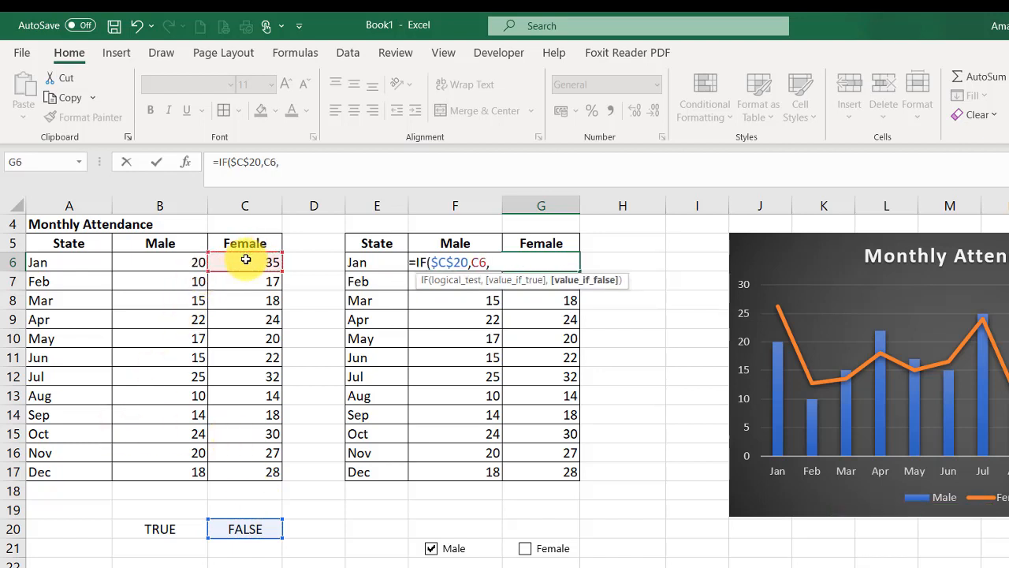
type(",na")
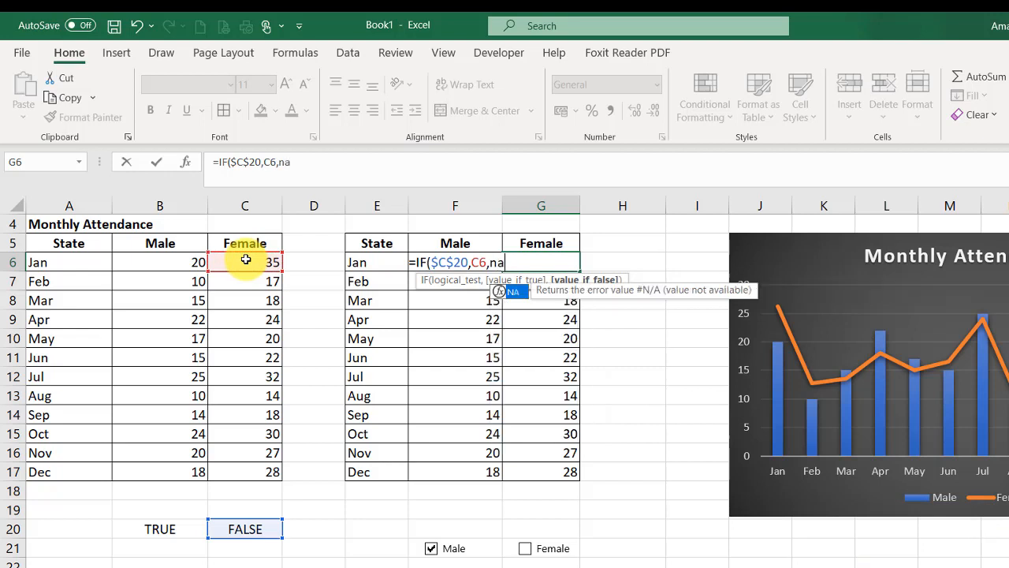
key("Tab")
type("))")
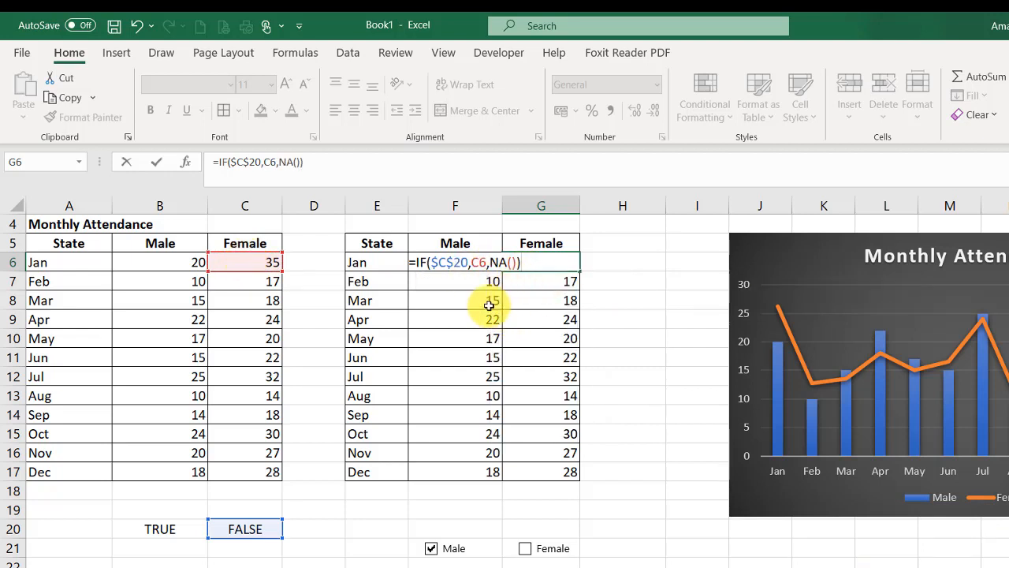
key("Return")
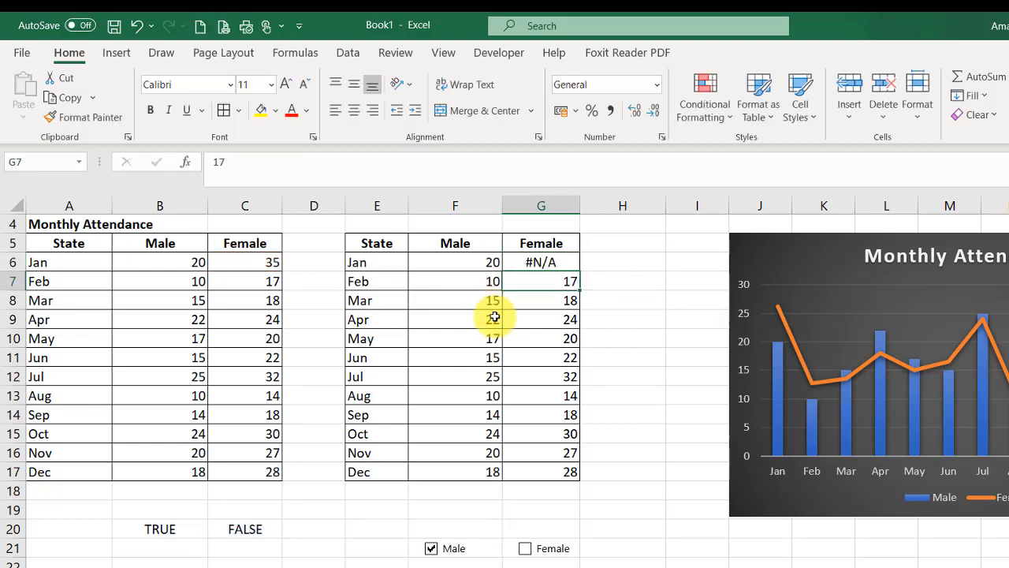
Step: Fill the G6 formula down the Female column to G17 and tick the Female check box to test it
left_click(551, 263)
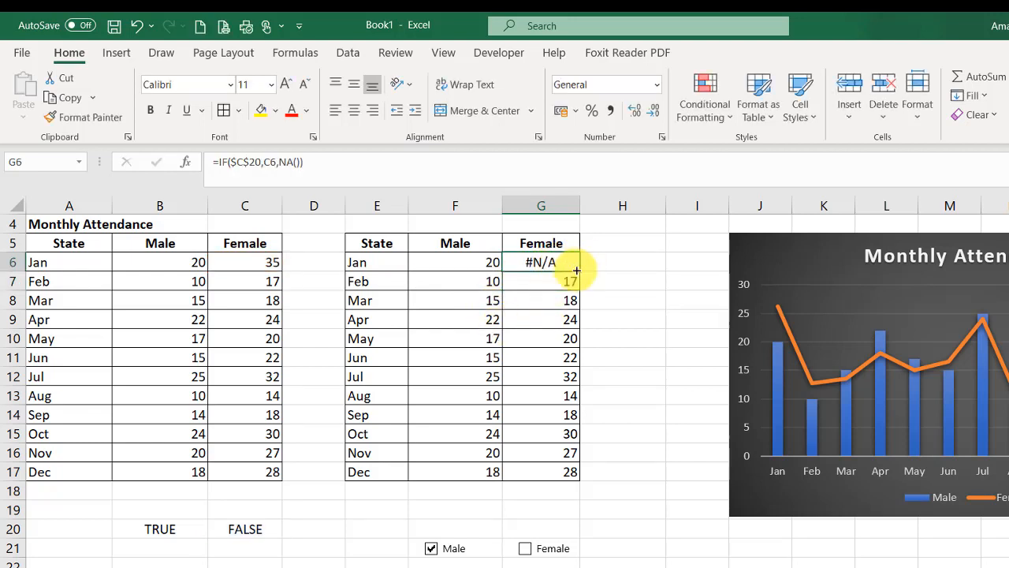
left_click_drag(580, 271, 570, 474)
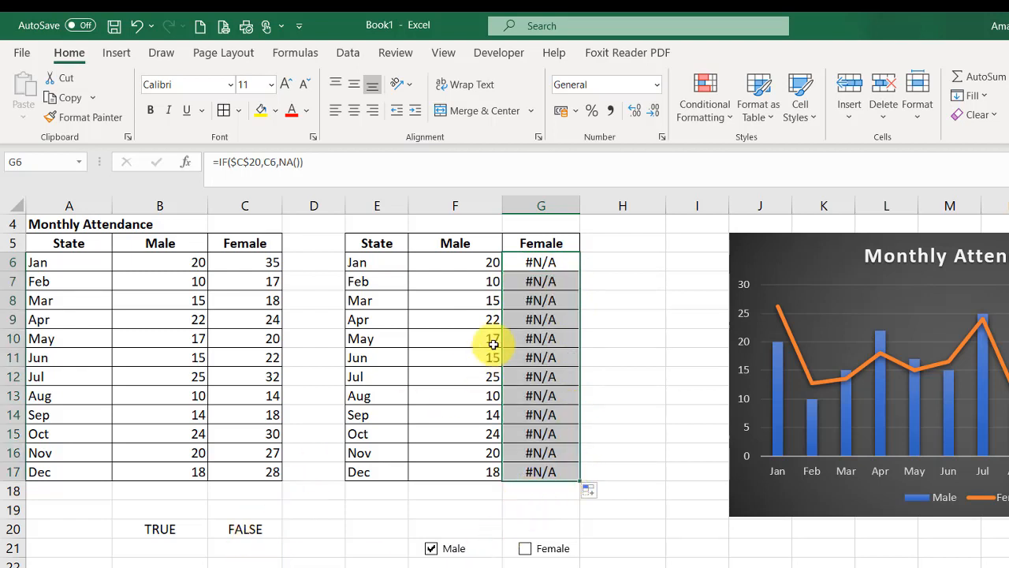
left_click(526, 551)
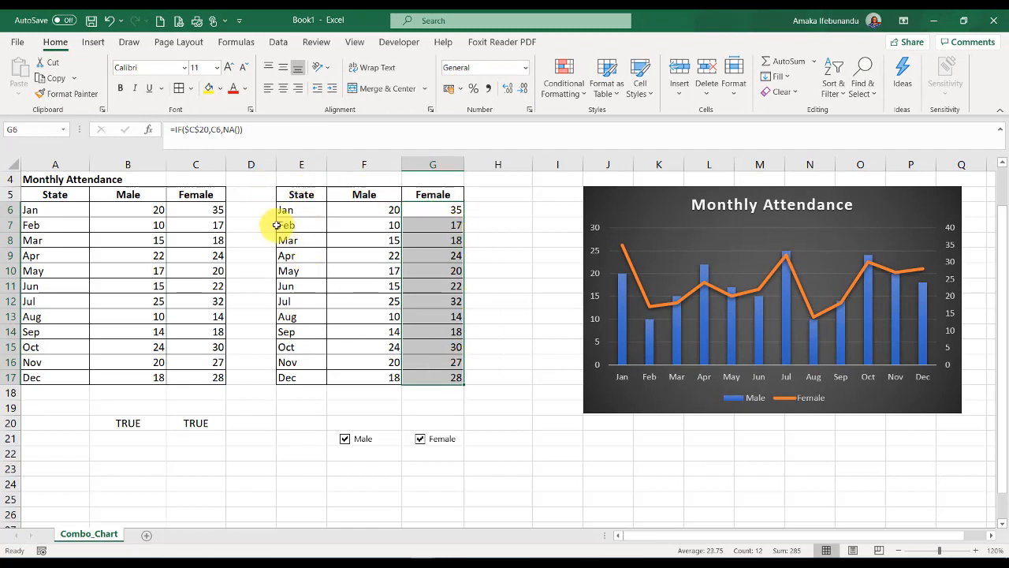
Step: Insert a custom combo chart from E5:G17 with Male as Clustered Column and Female as Line on the secondary axis
left_click(295, 193)
left_click_drag(295, 193, 446, 374)
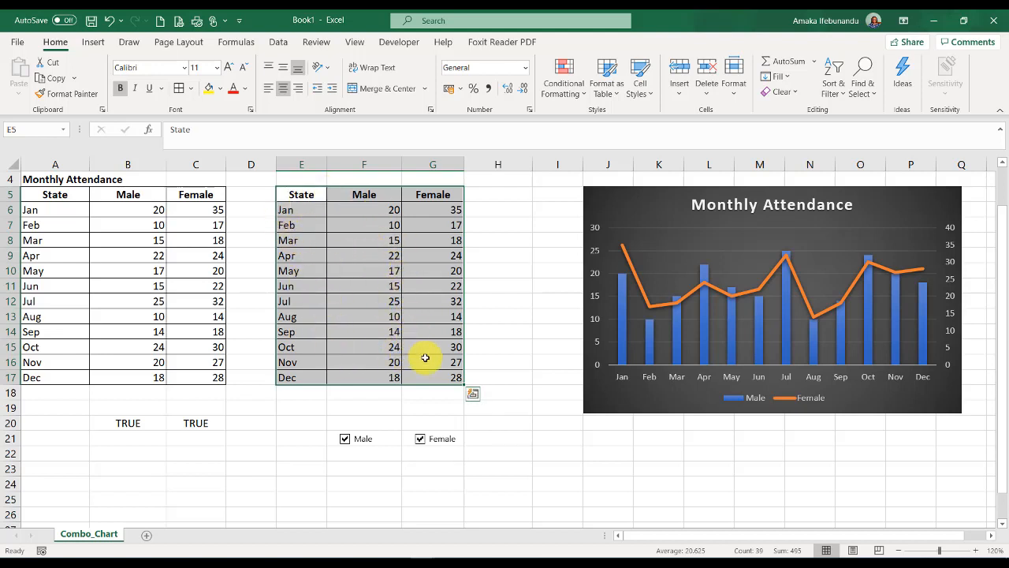
left_click(95, 43)
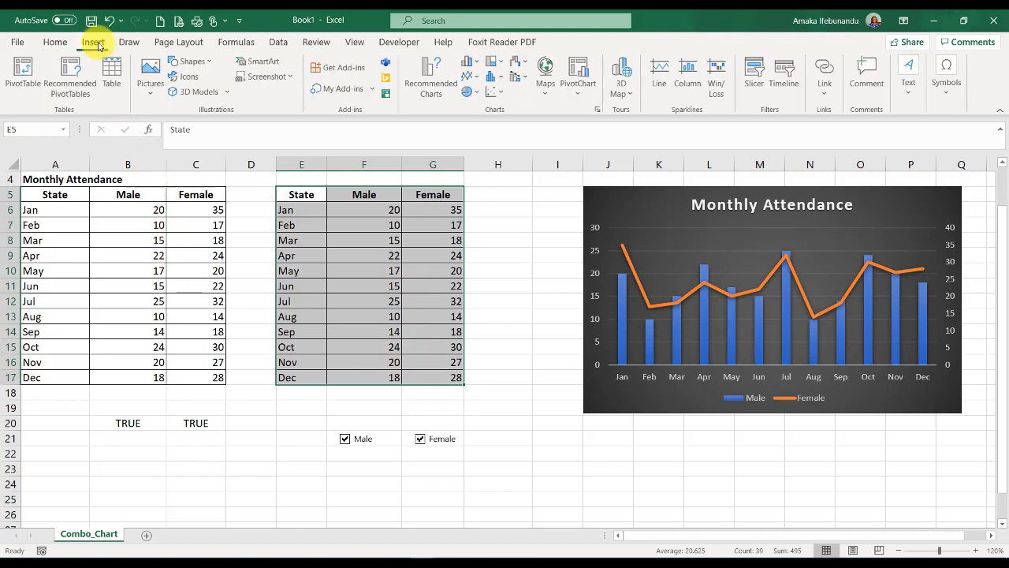
left_click(526, 84)
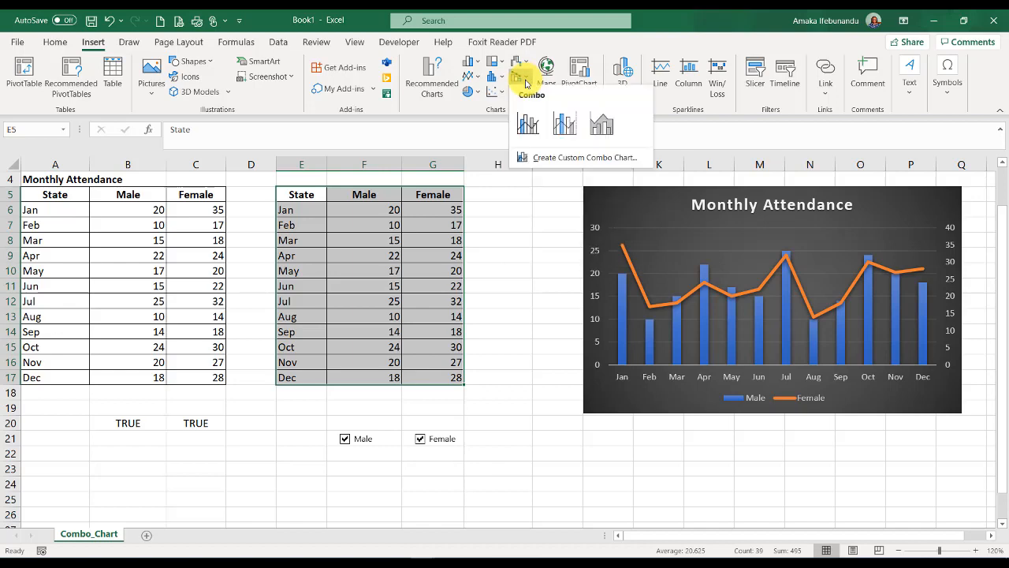
left_click(543, 161)
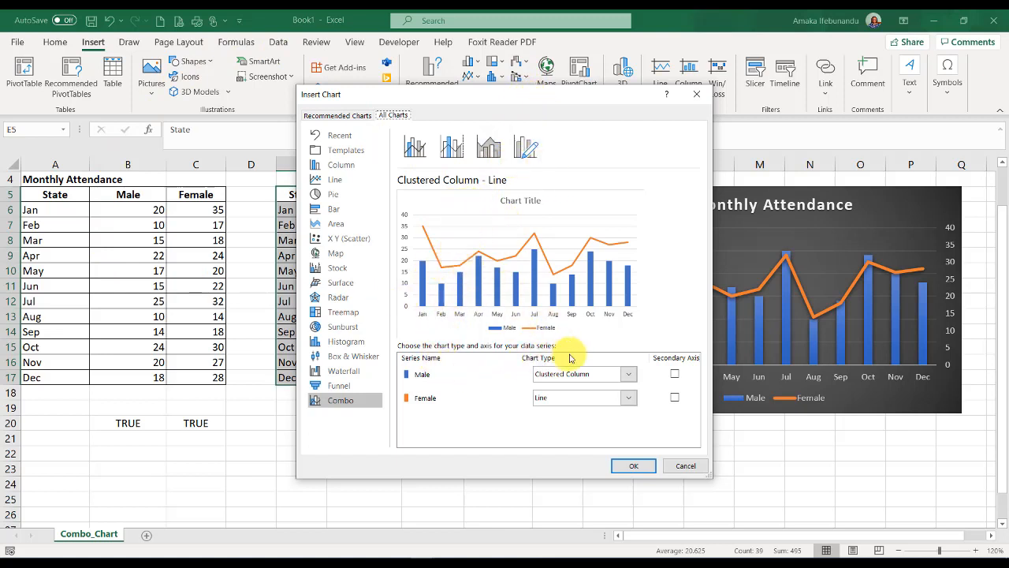
left_click(675, 399)
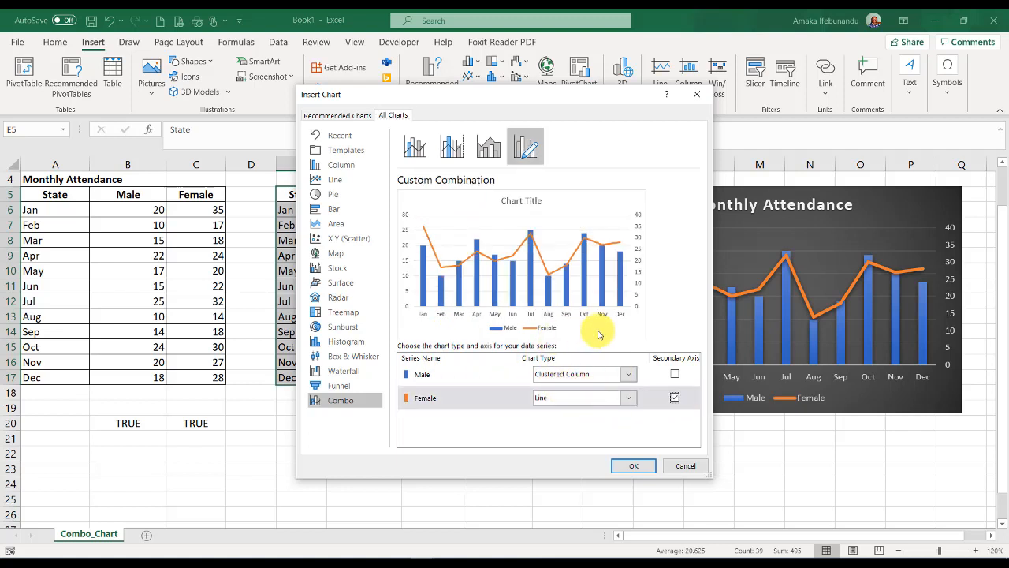
left_click(635, 466)
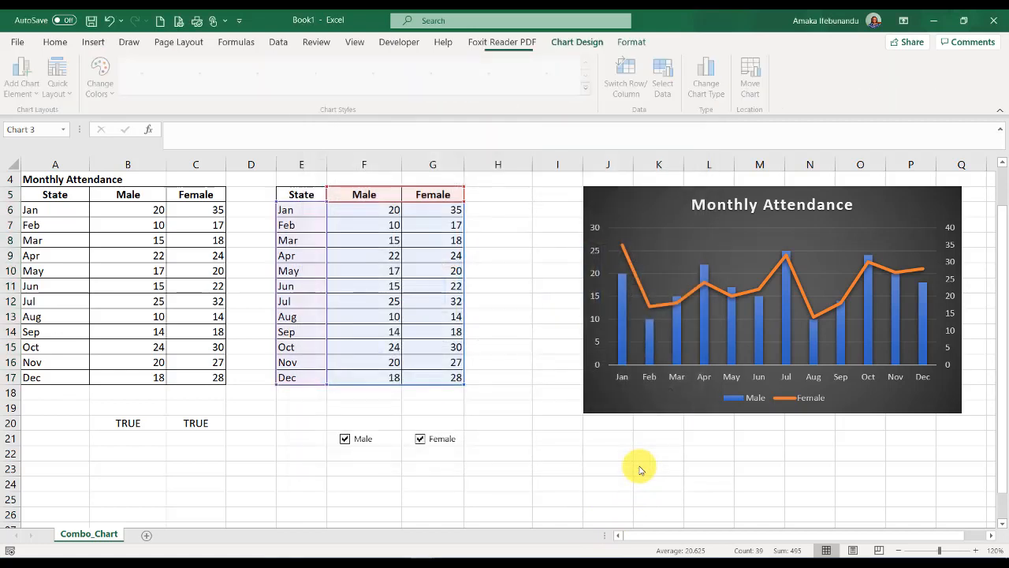
Step: Move the new combo chart below the Monthly Attendance chart and apply the dark background chart style to it
scroll(693, 284, "down", 2)
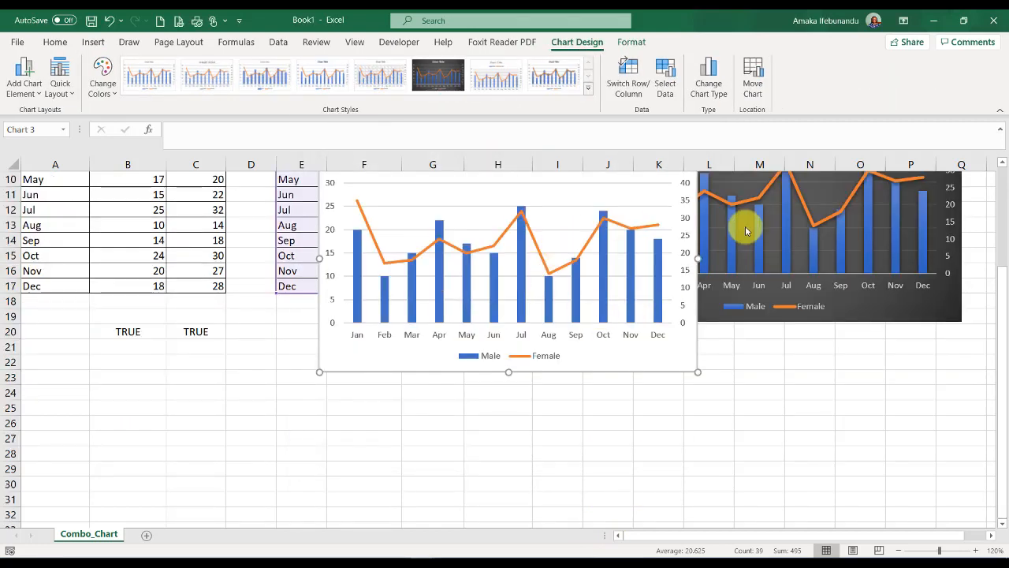
scroll(907, 268, "up", 1)
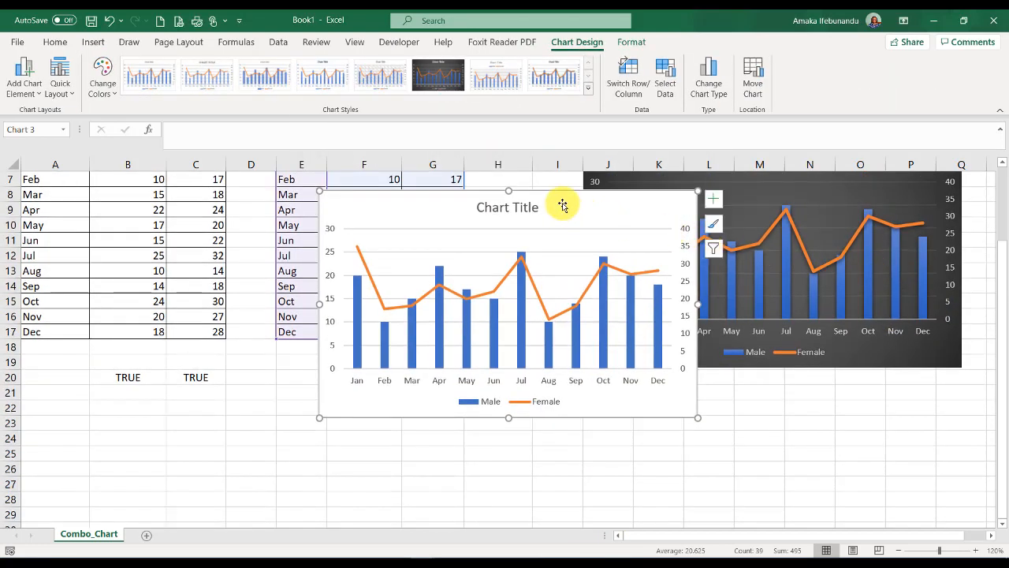
left_click_drag(562, 205, 828, 398)
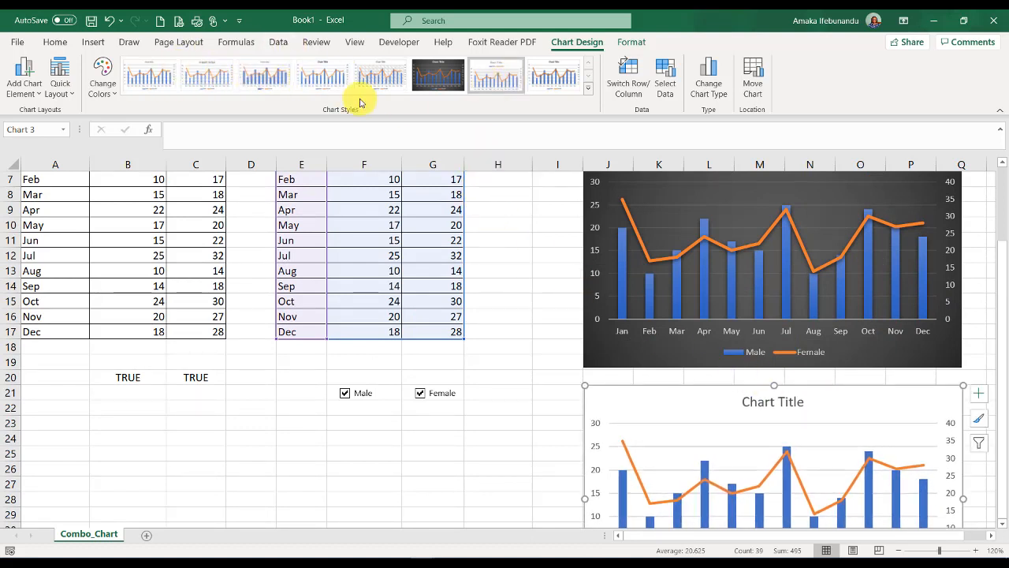
left_click(436, 75)
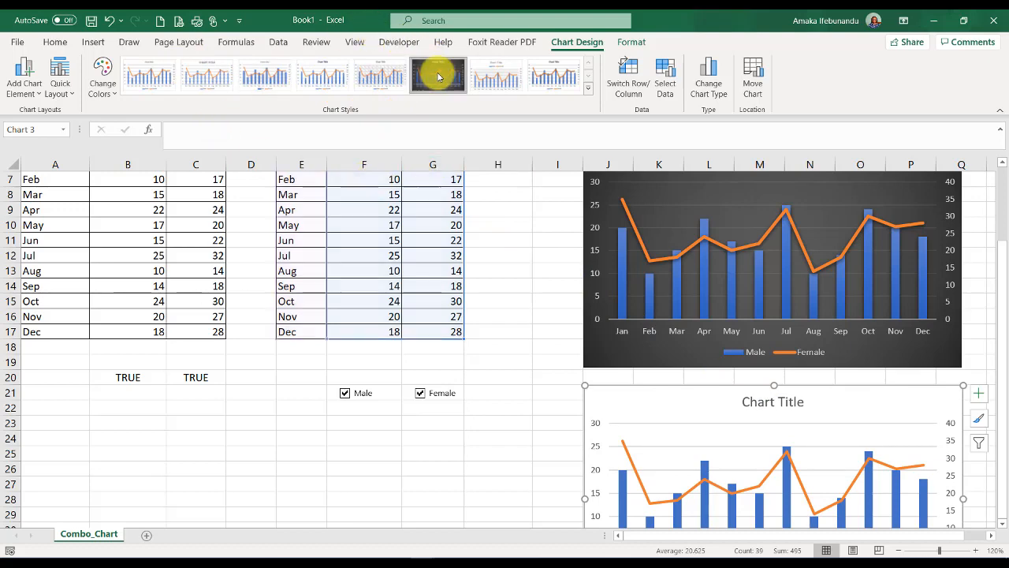
Step: Move cells F21:G21 with the Male and Female check boxes to L37:M37, below the new chart
scroll(620, 327, "down", 4)
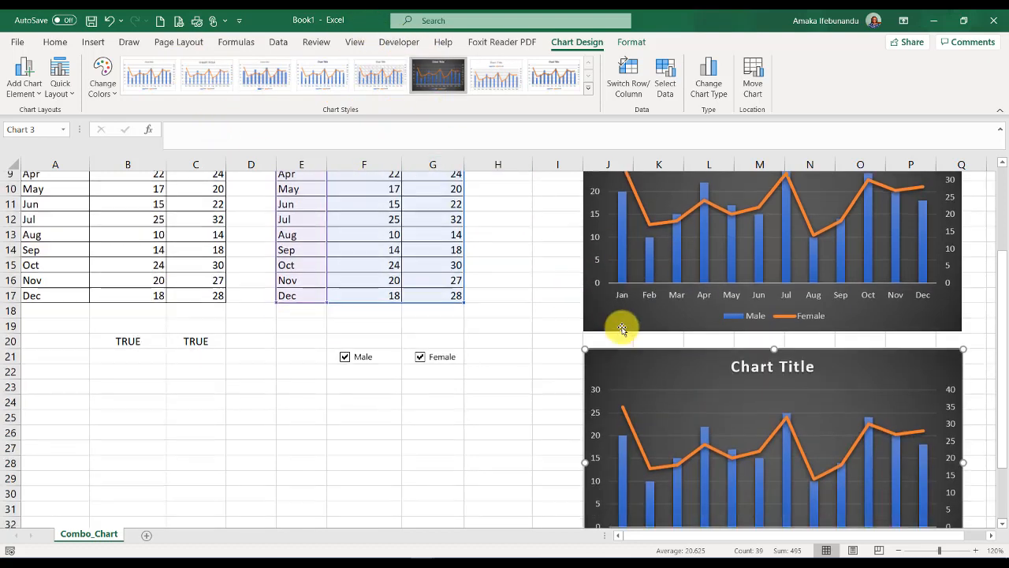
scroll(625, 280, "up", 1)
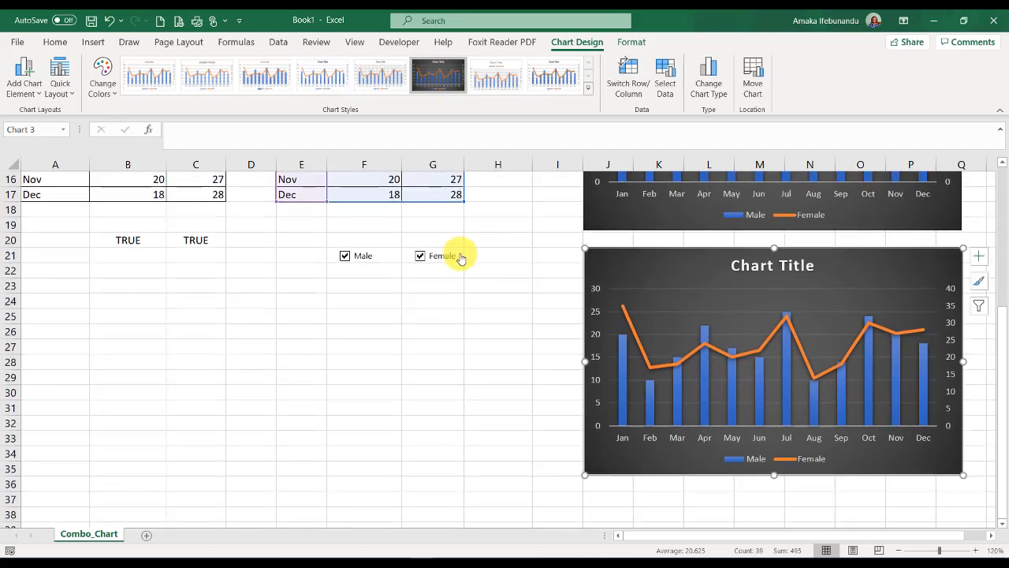
left_click(383, 244)
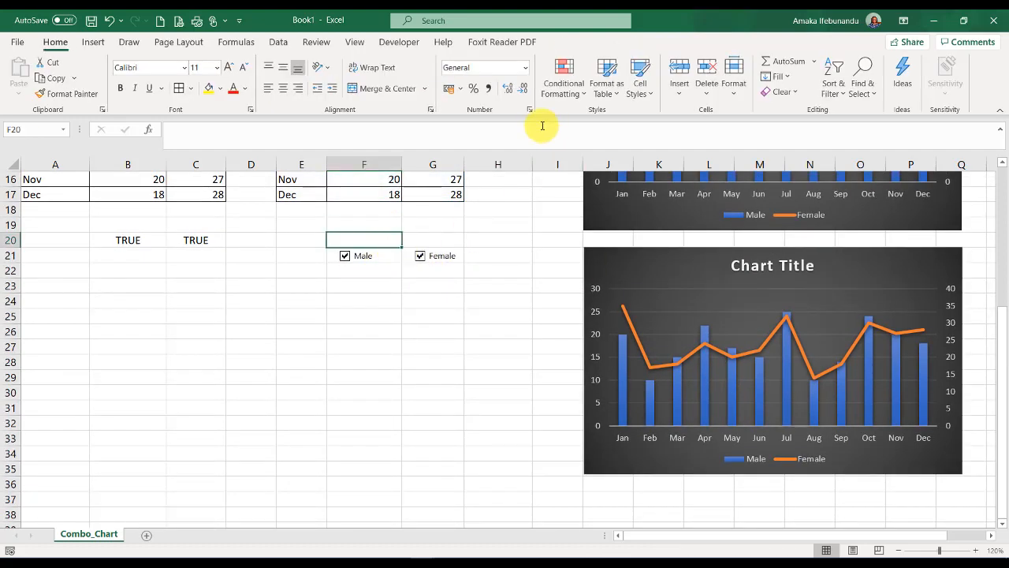
key("shift+Right")
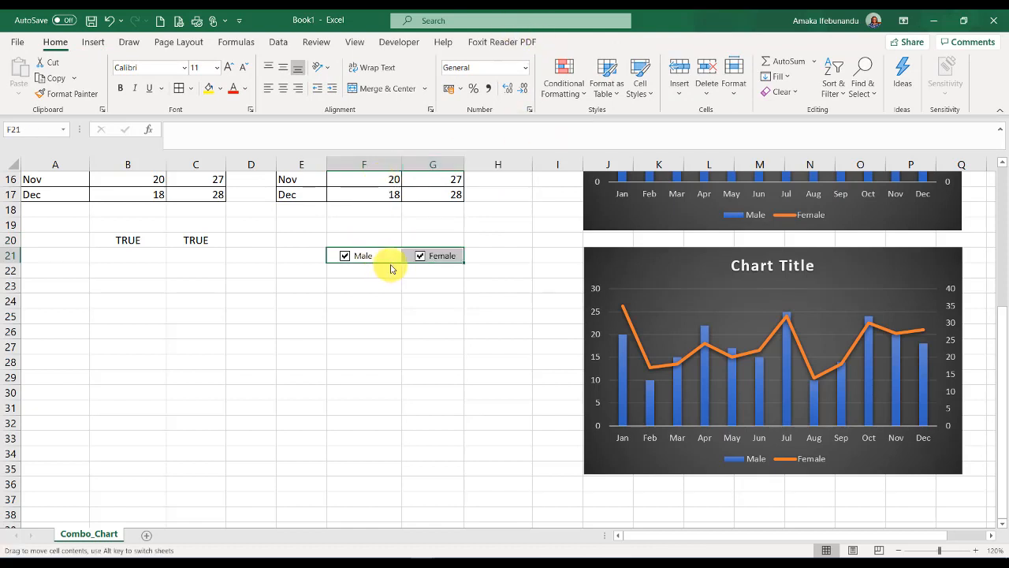
left_click_drag(392, 269, 734, 498)
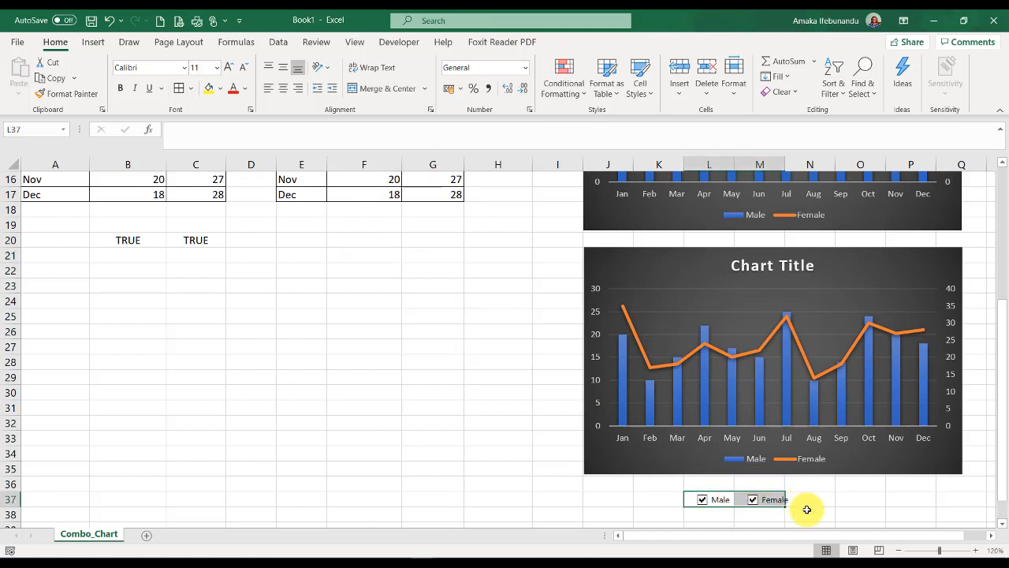
left_click(852, 514)
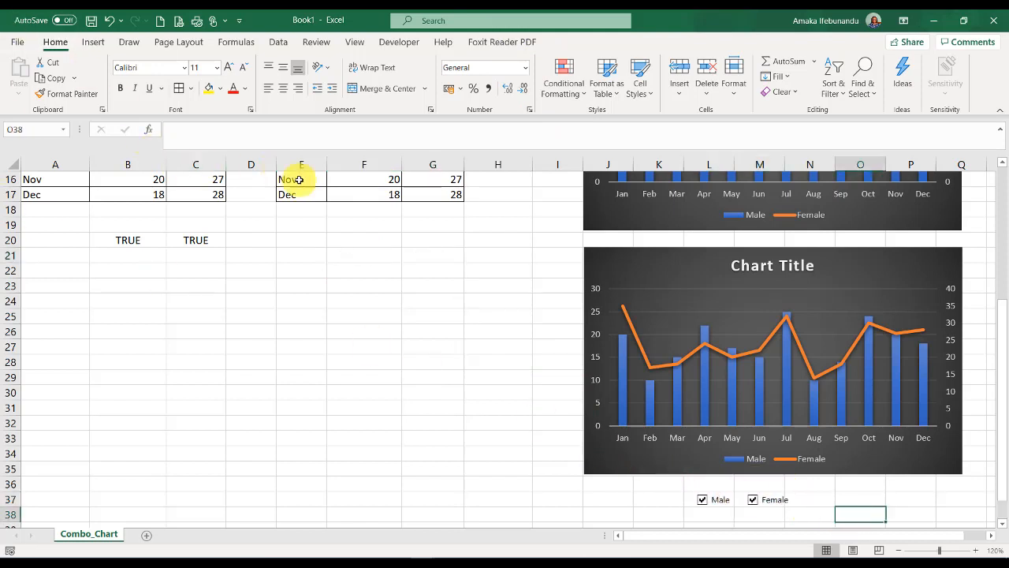
Step: Move the Monthly Attendance chart over to column P at row 4 and place the new chart beside the copied table, starting in column H
left_click(991, 536)
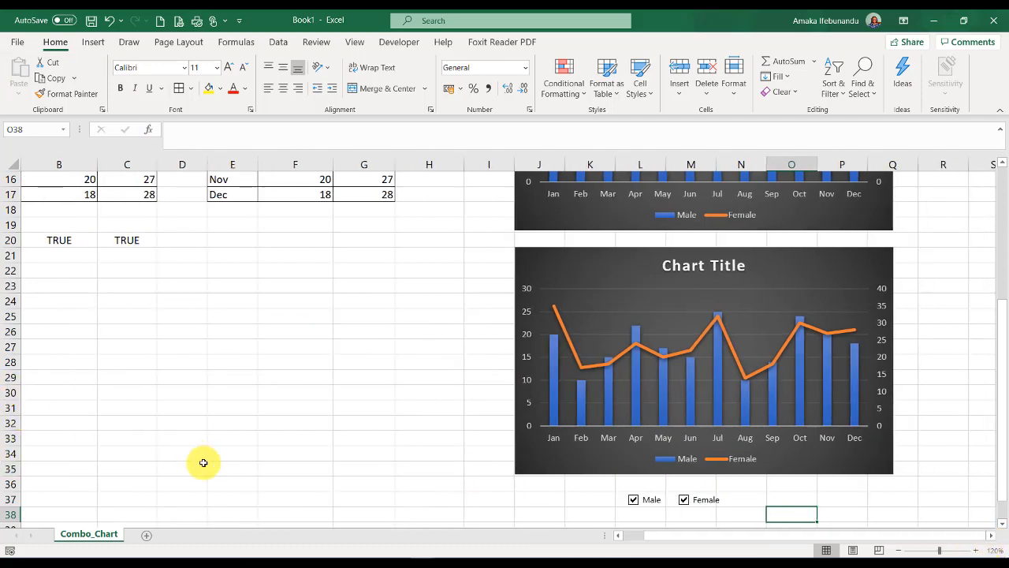
scroll(226, 457, "down", 1)
scroll(305, 401, "up", 5)
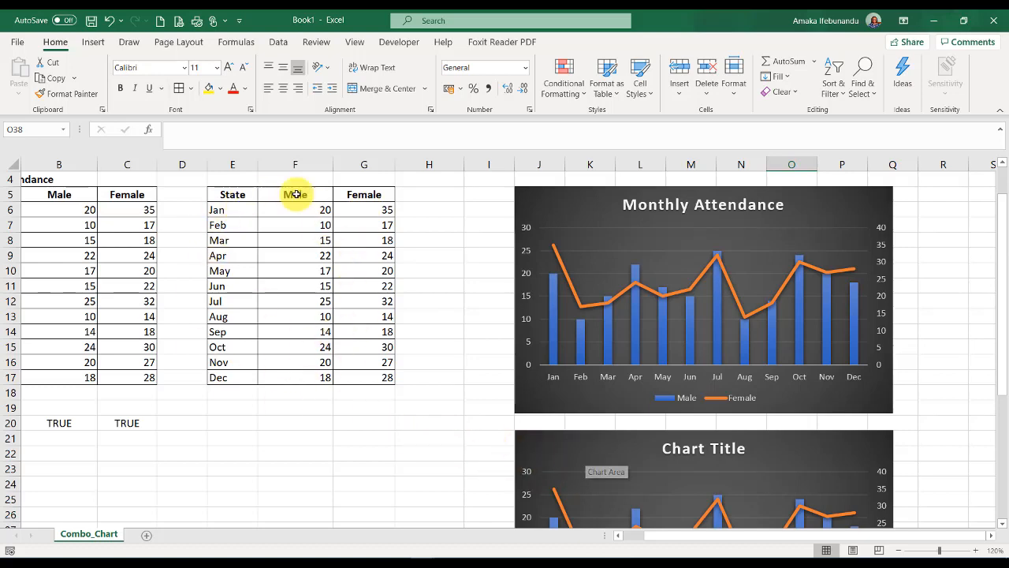
scroll(624, 311, "down", 6)
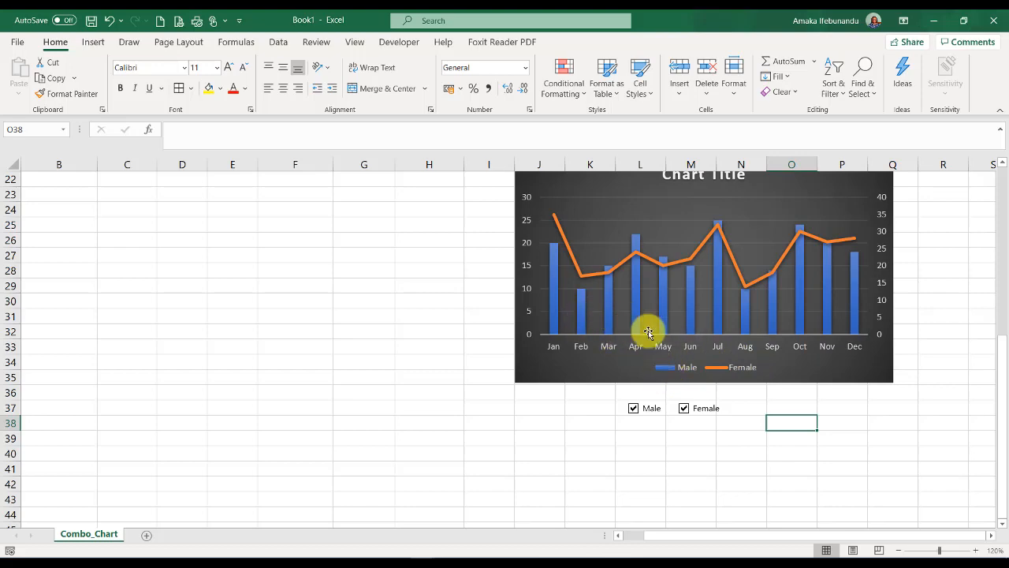
scroll(648, 333, "up", 3)
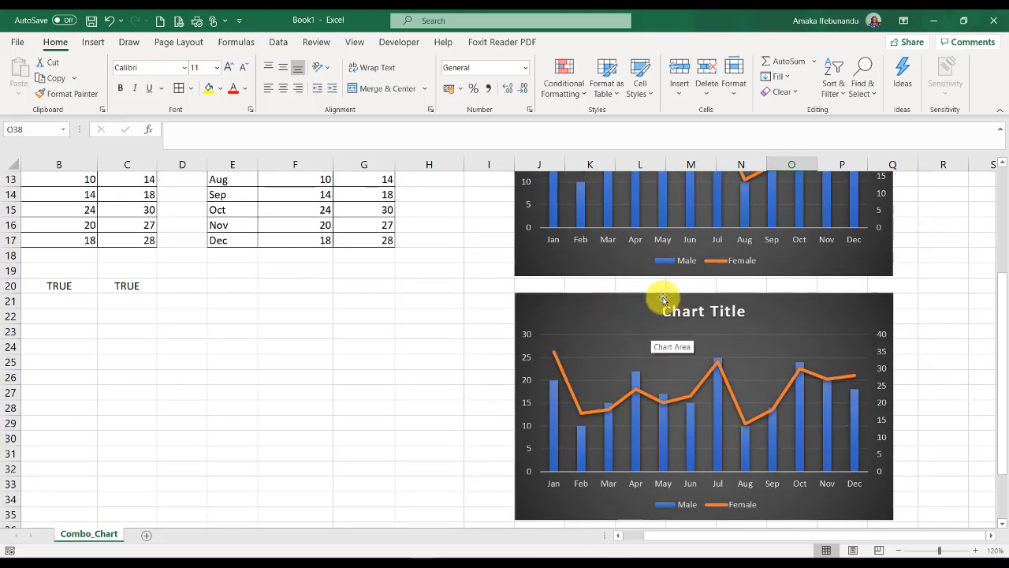
scroll(718, 248, "up", 4)
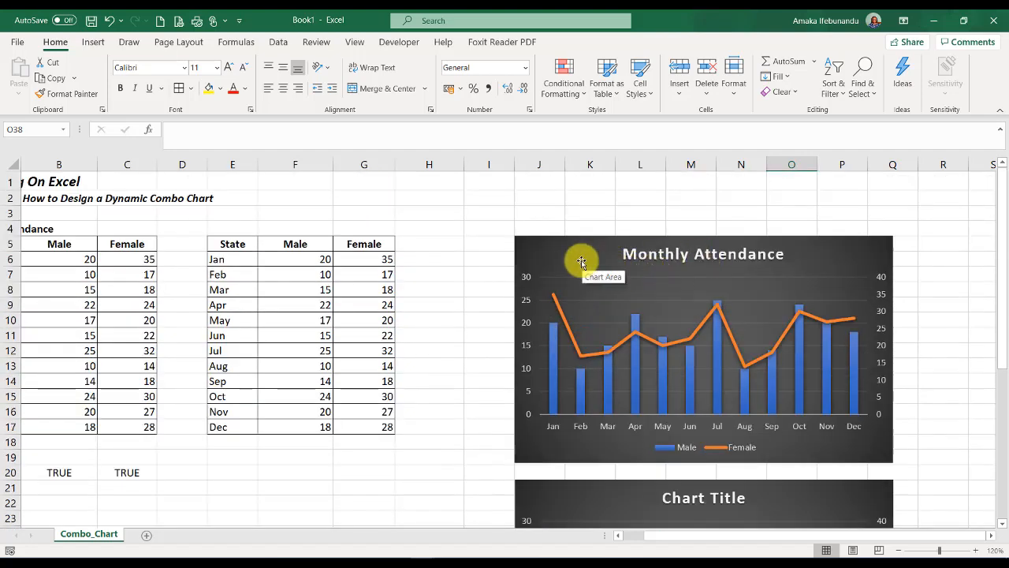
left_click_drag(581, 261, 882, 245)
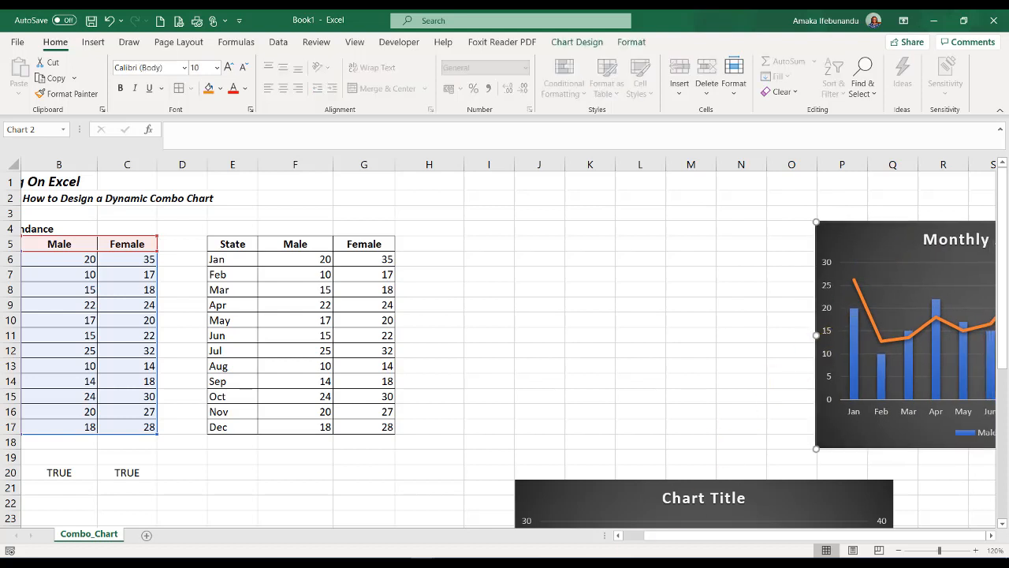
left_click_drag(597, 495, 505, 235)
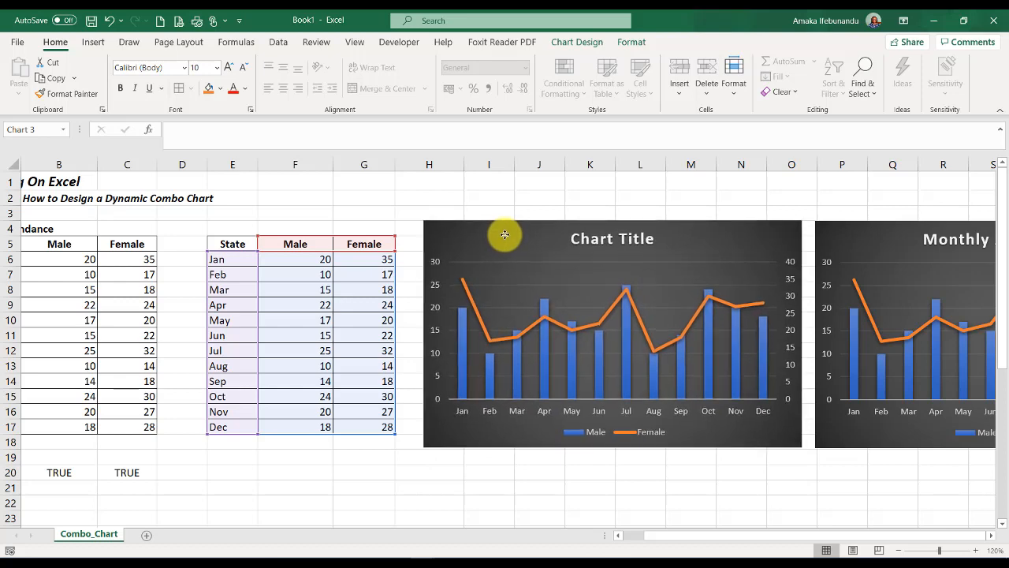
Step: Move the cells holding the Male and Female check boxes to J20:K20, just below the new chart
scroll(622, 394, "down", 5)
scroll(624, 396, "down", 2)
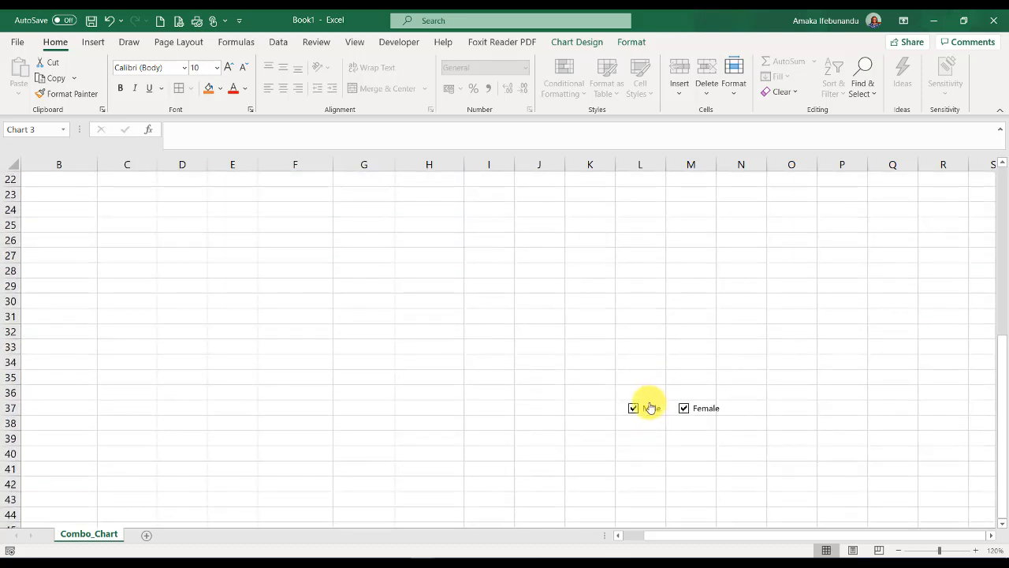
left_click(615, 405)
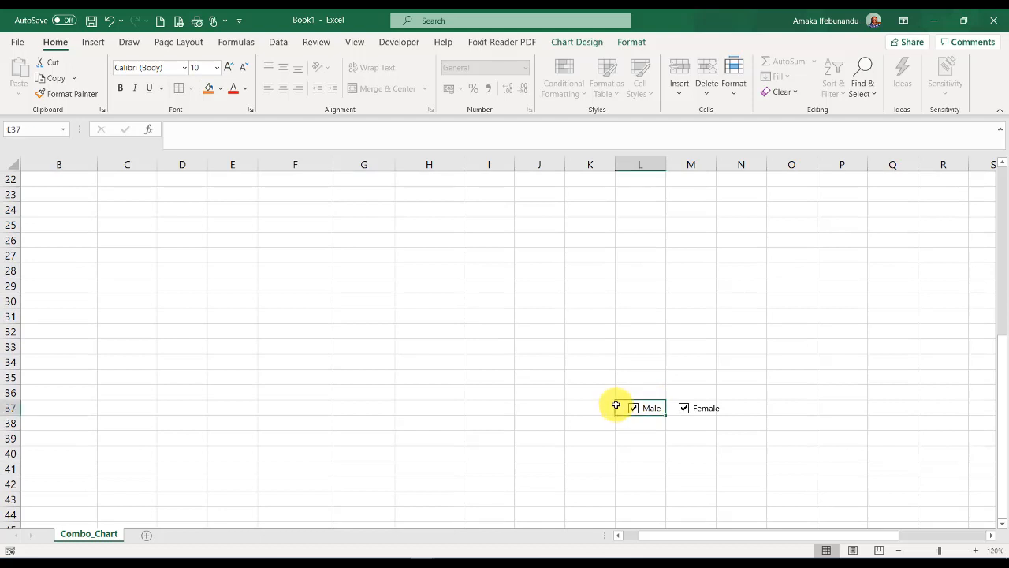
key("shift+Right")
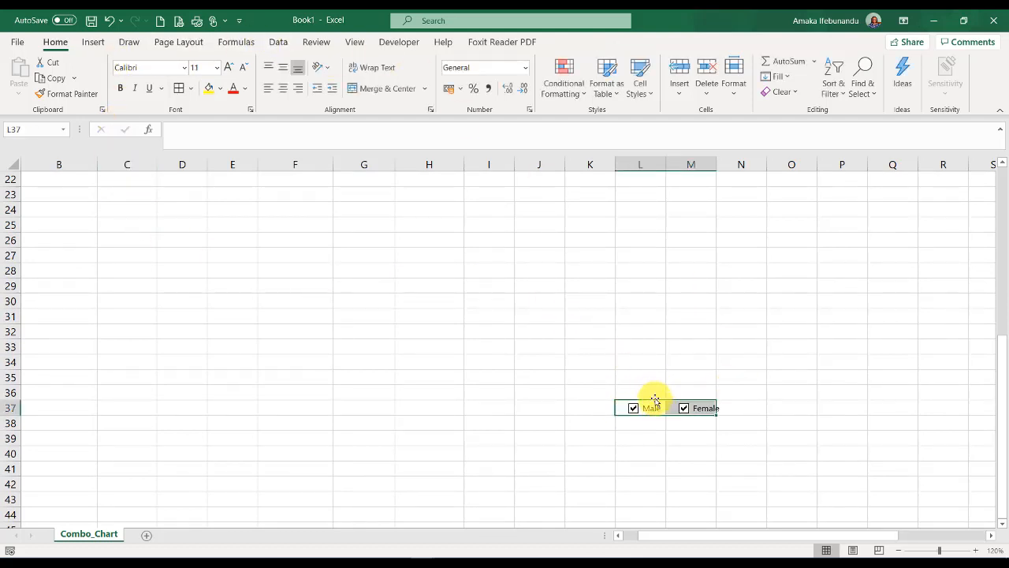
left_click_drag(649, 402, 531, 176)
scroll(544, 253, "up", 5)
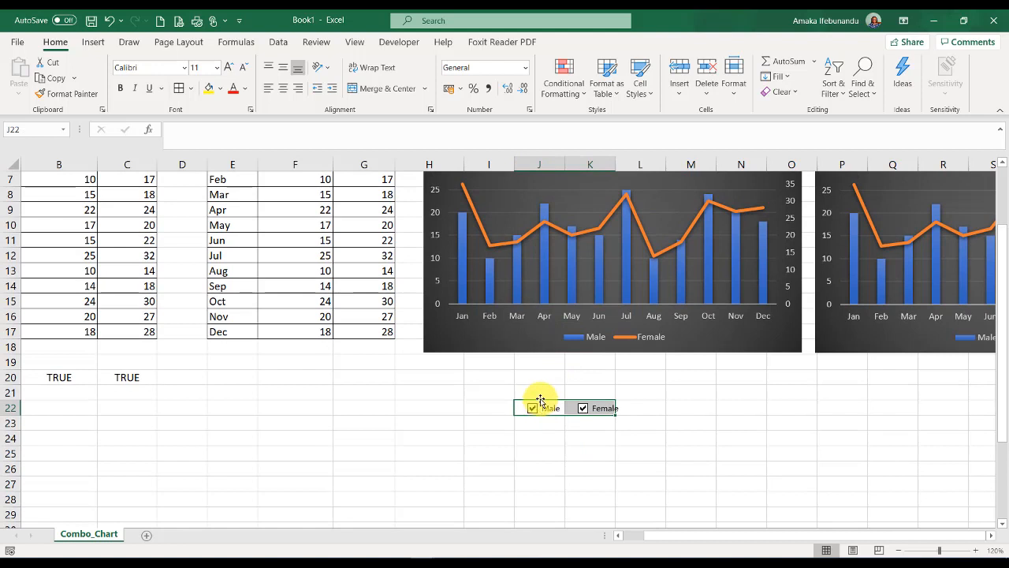
left_click_drag(540, 402, 541, 381)
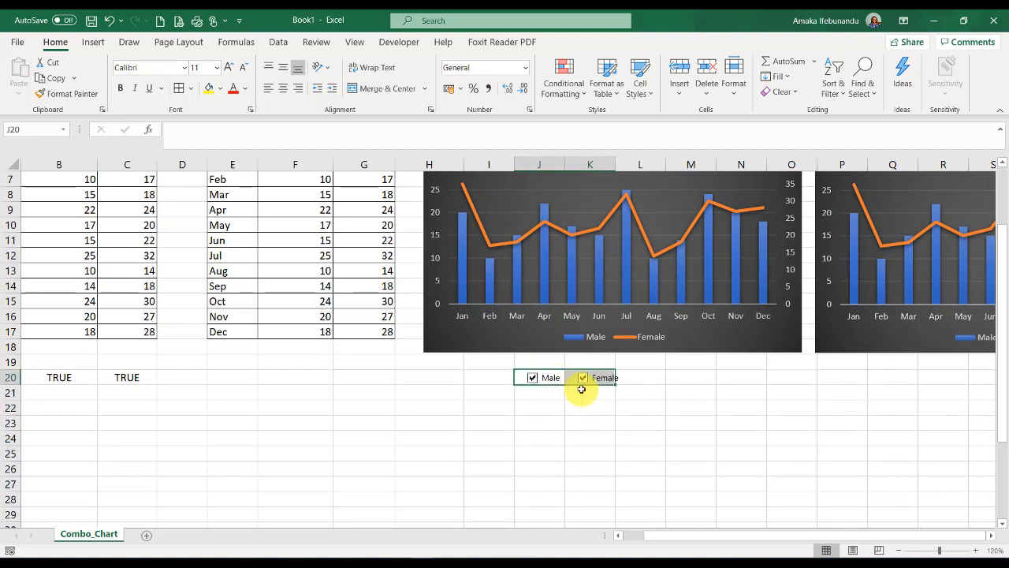
left_click(642, 421)
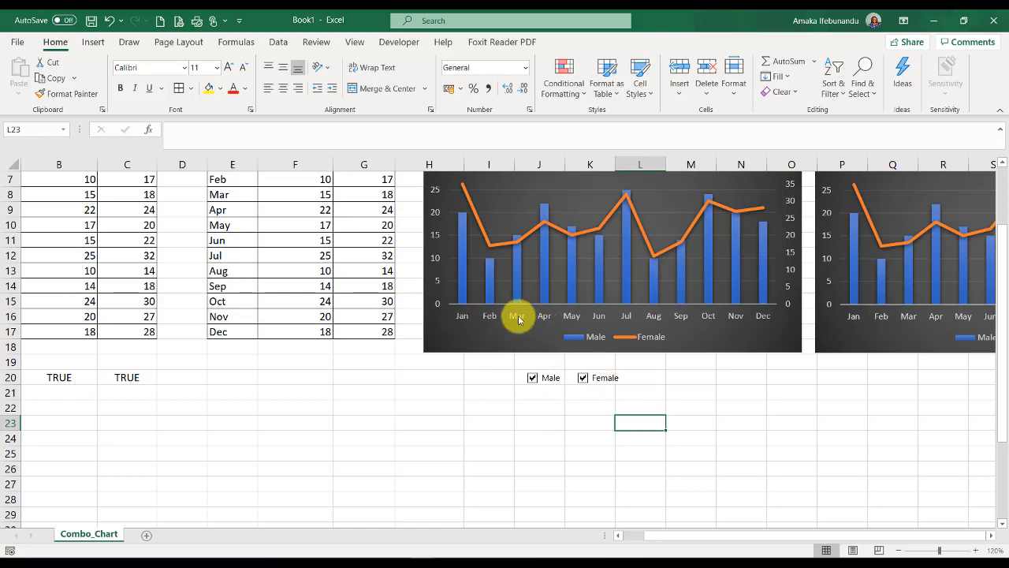
Step: Test the new chart by clearing and re-ticking the Male check box, followed by the Female check box
scroll(543, 353, "up", 2)
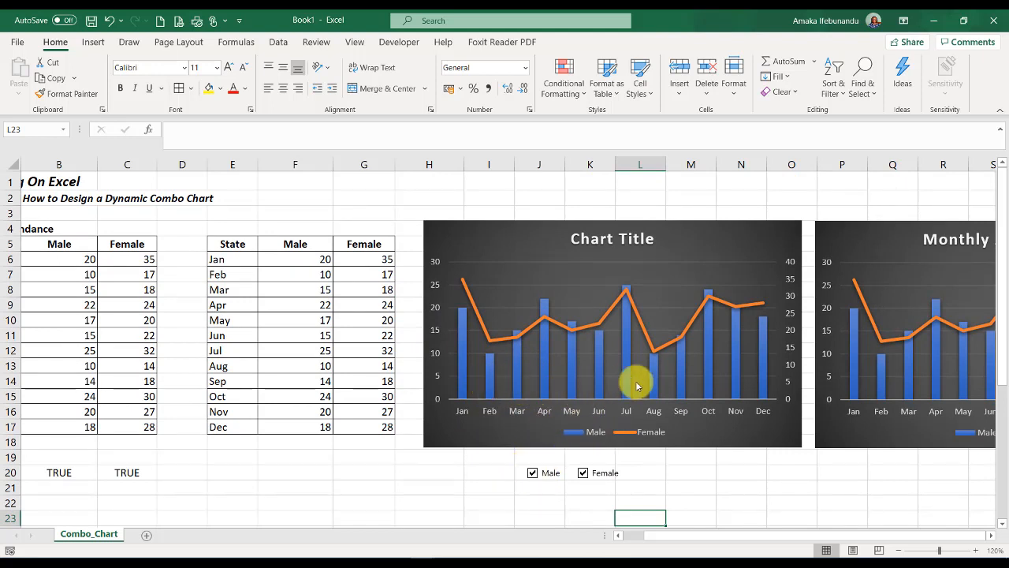
left_click(533, 474)
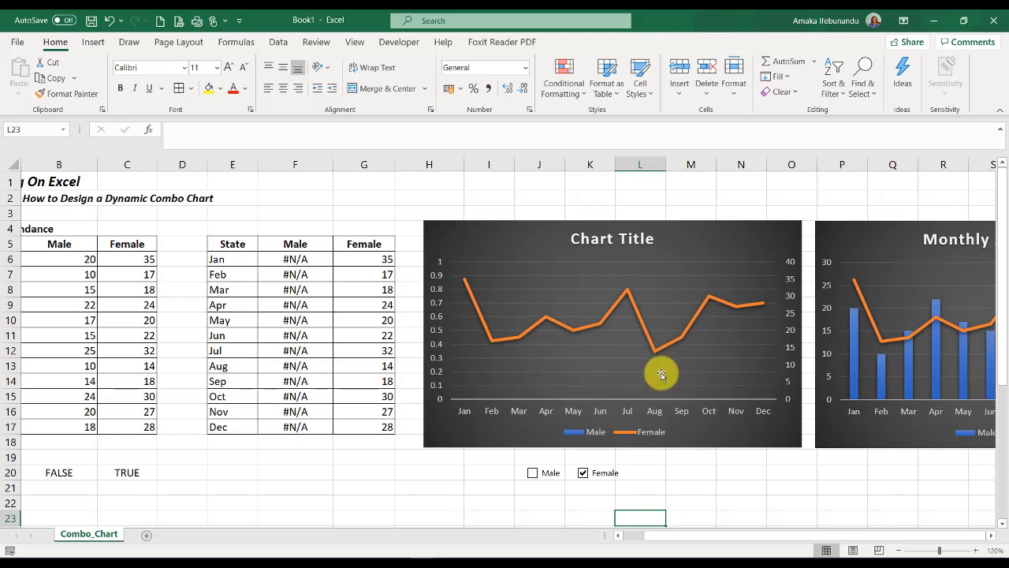
left_click(532, 474)
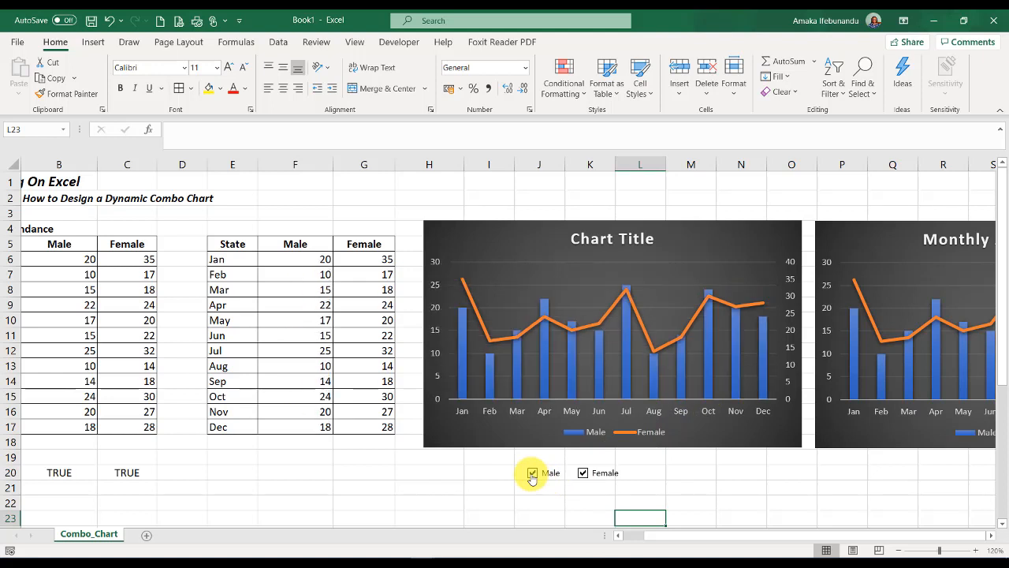
left_click(583, 473)
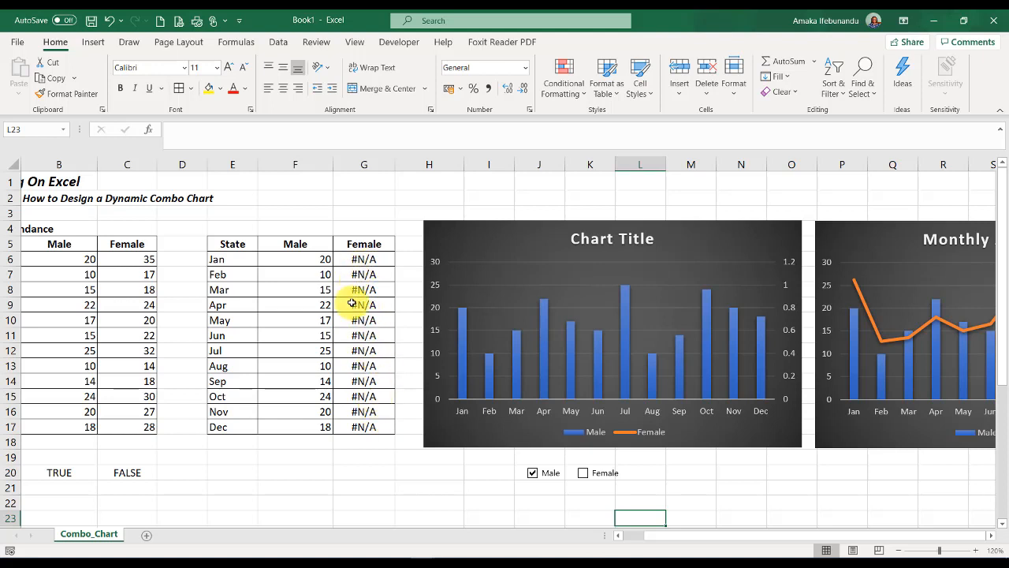
left_click(583, 473)
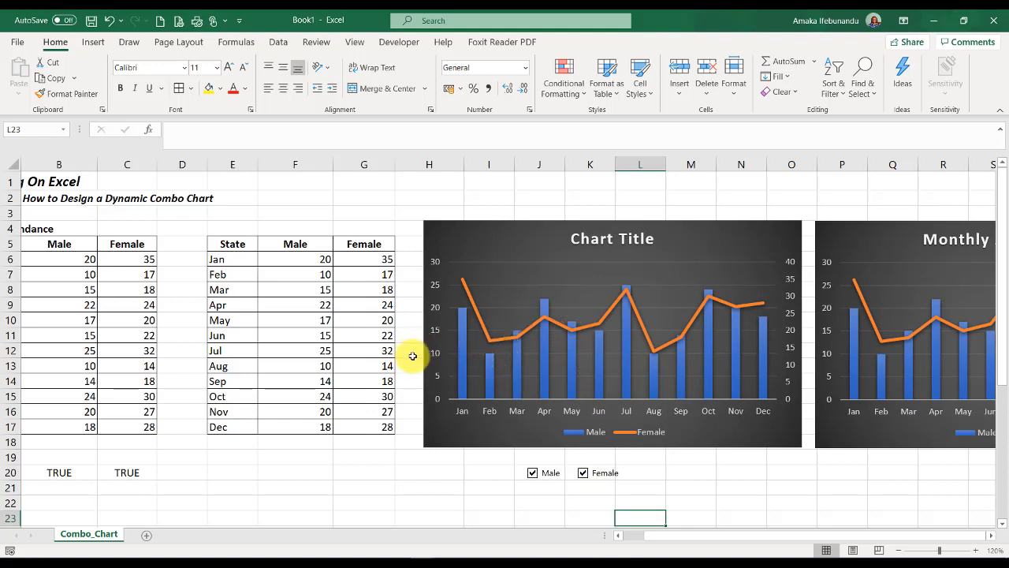
Step: Replace the placeholder title of the new chart beside the copied table with "Monthly Attendance"
double_click(598, 243)
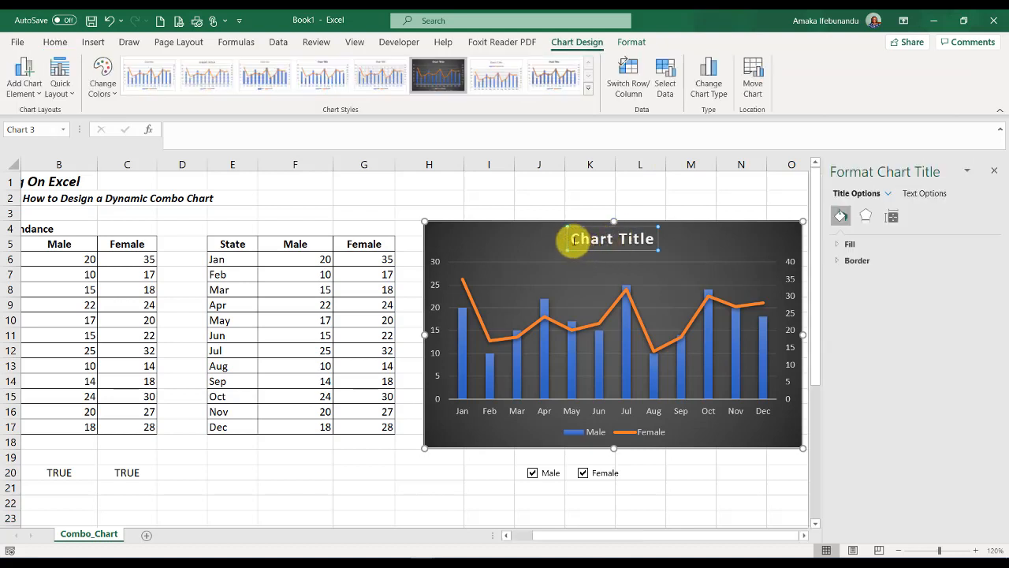
left_click_drag(584, 240, 656, 240)
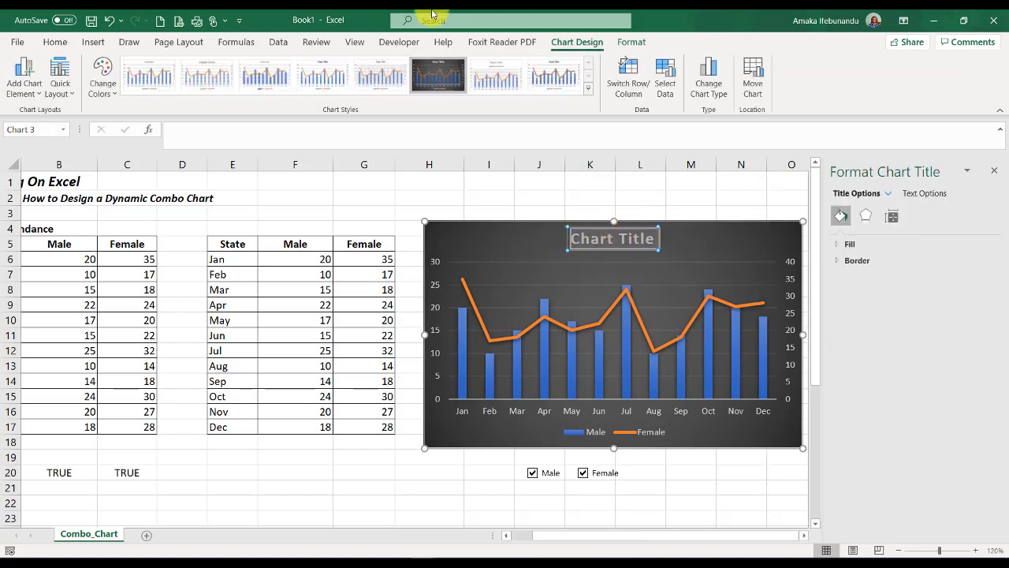
type("Month")
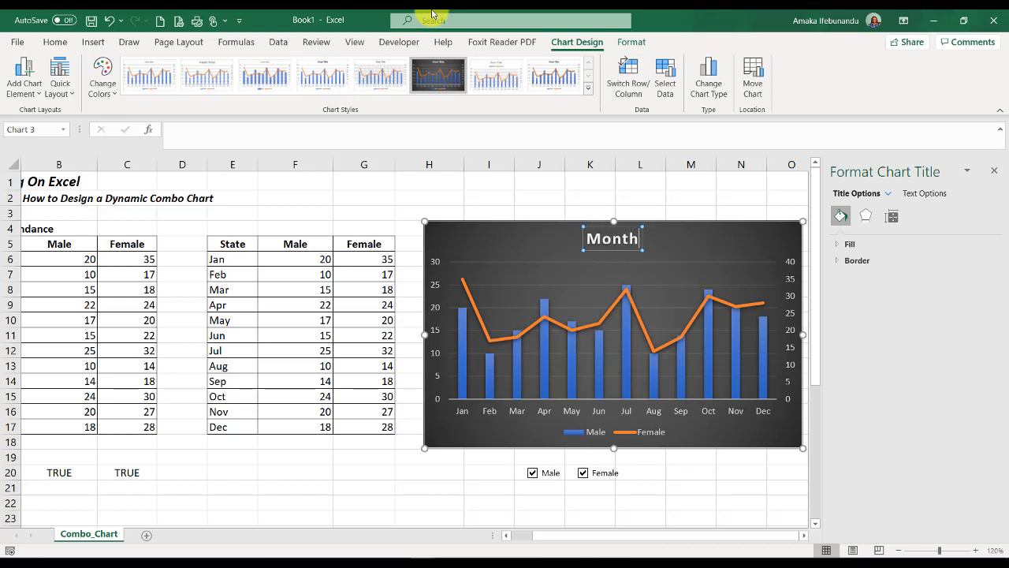
type("ly A")
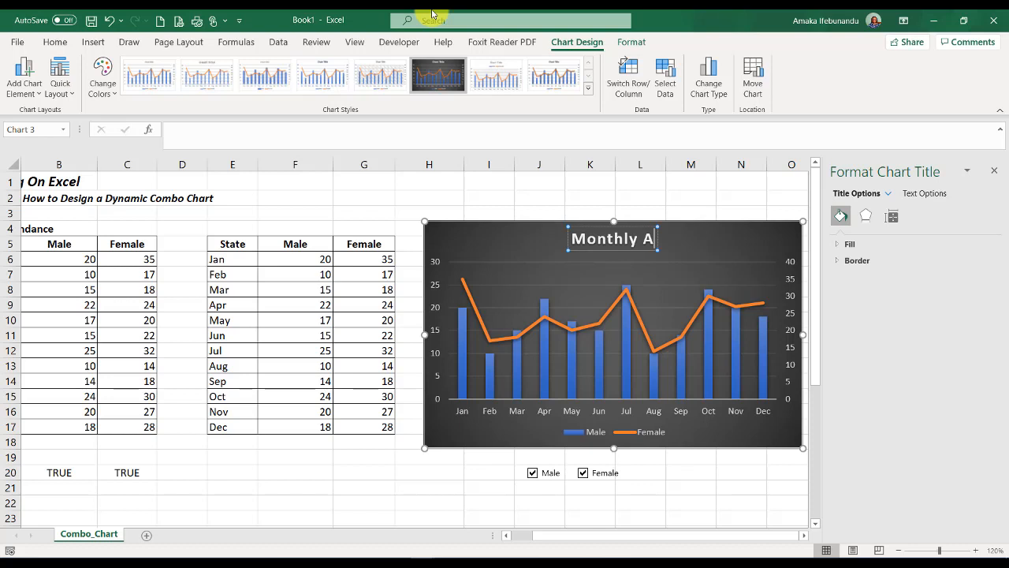
type("te")
key("BackSpace")
type("t")
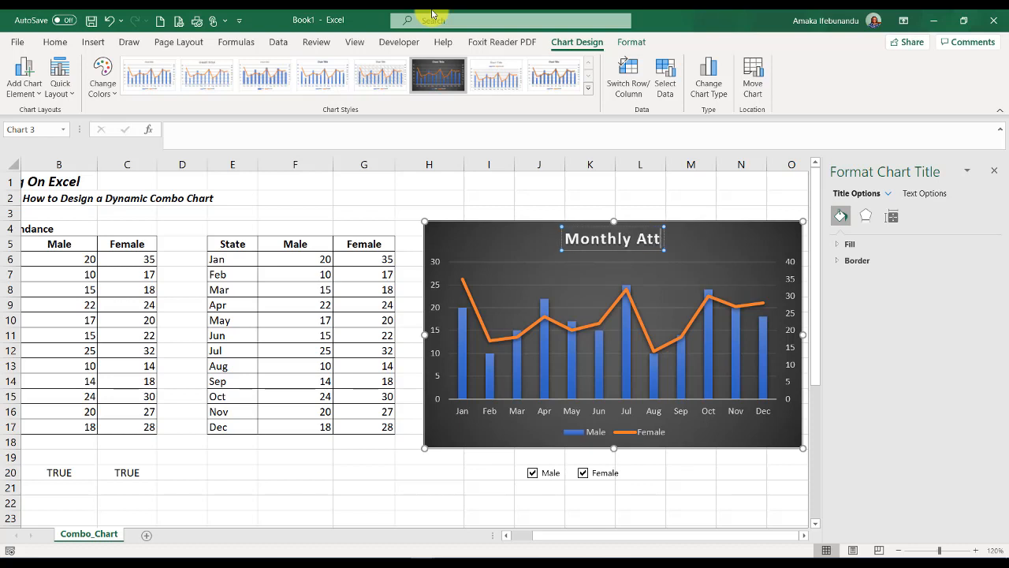
type("endance")
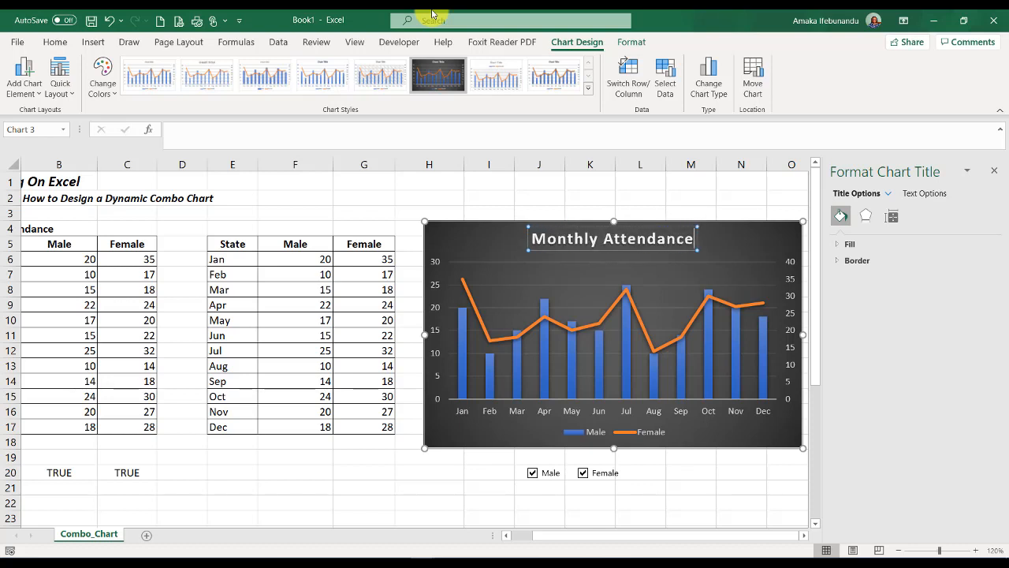
key("Return")
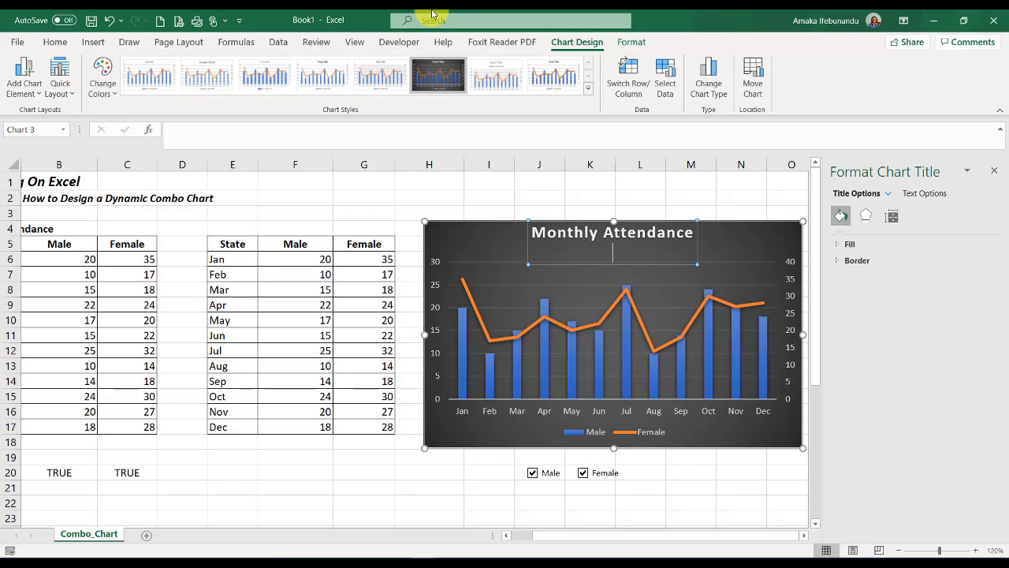
key("BackSpace")
left_click(482, 203)
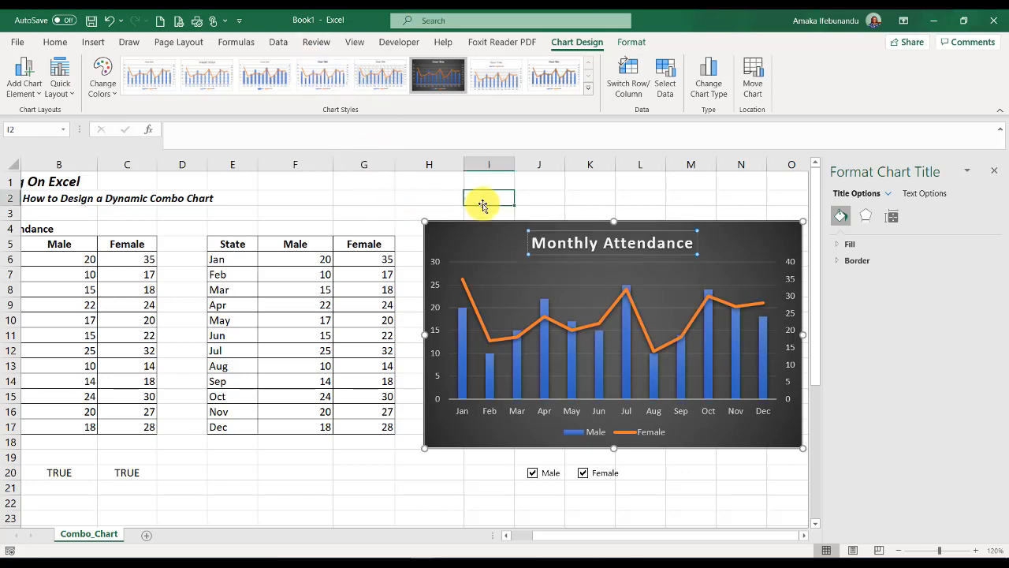
Step: Apply the first chart style, with a plain white background, to the chart beside the copied table and close its formatting options
left_click(507, 265)
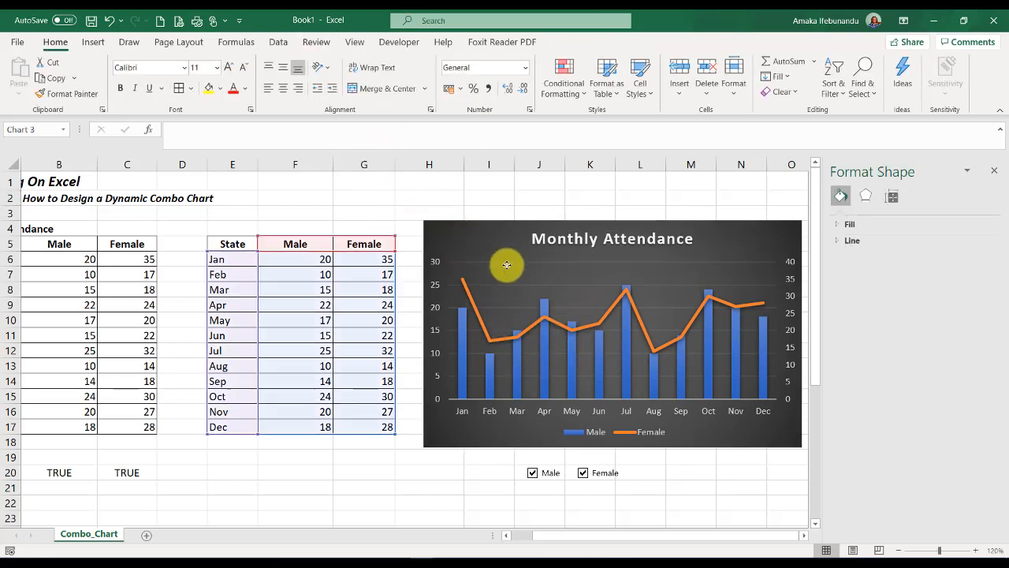
left_click(473, 232)
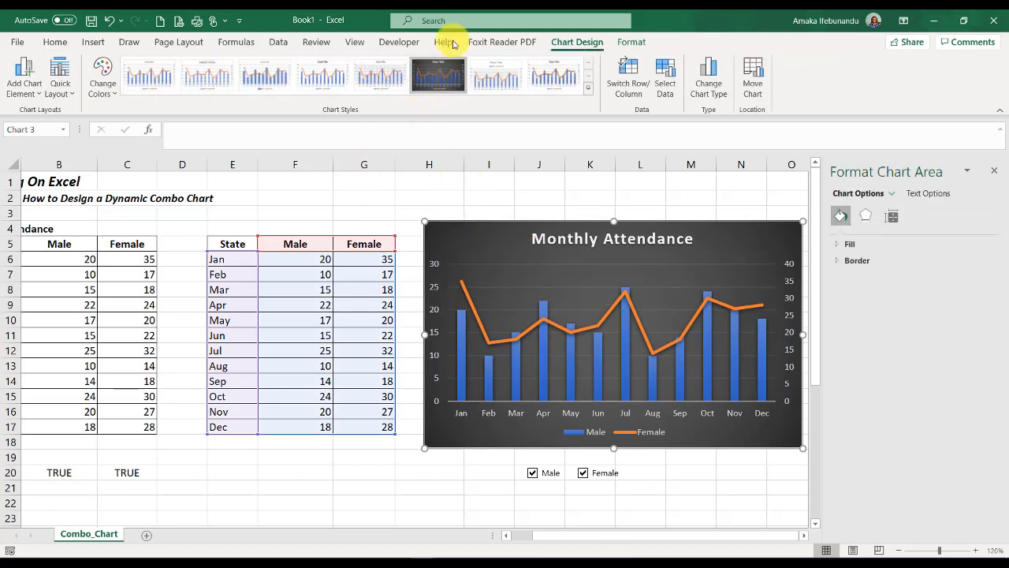
left_click(150, 75)
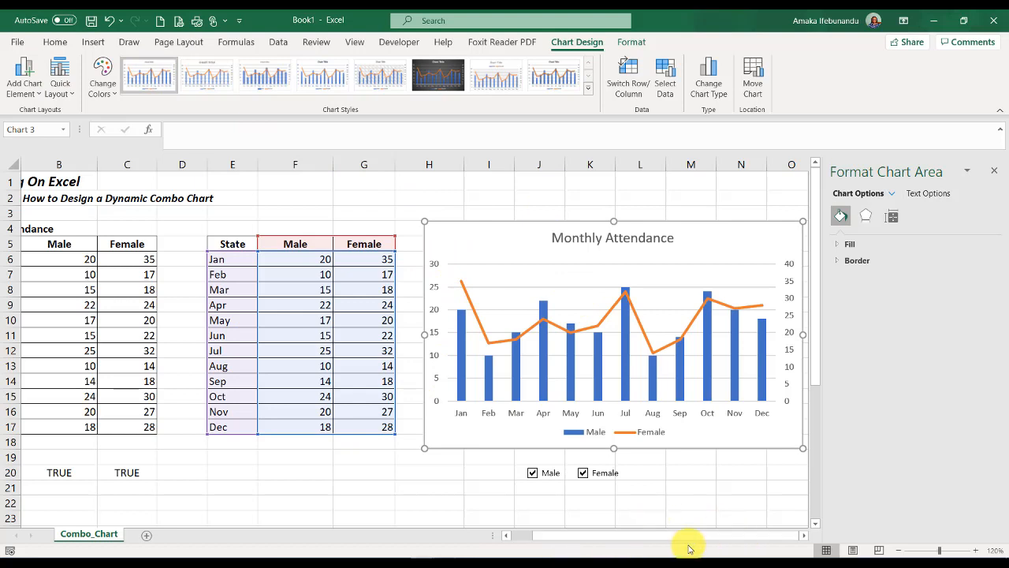
left_click(992, 176)
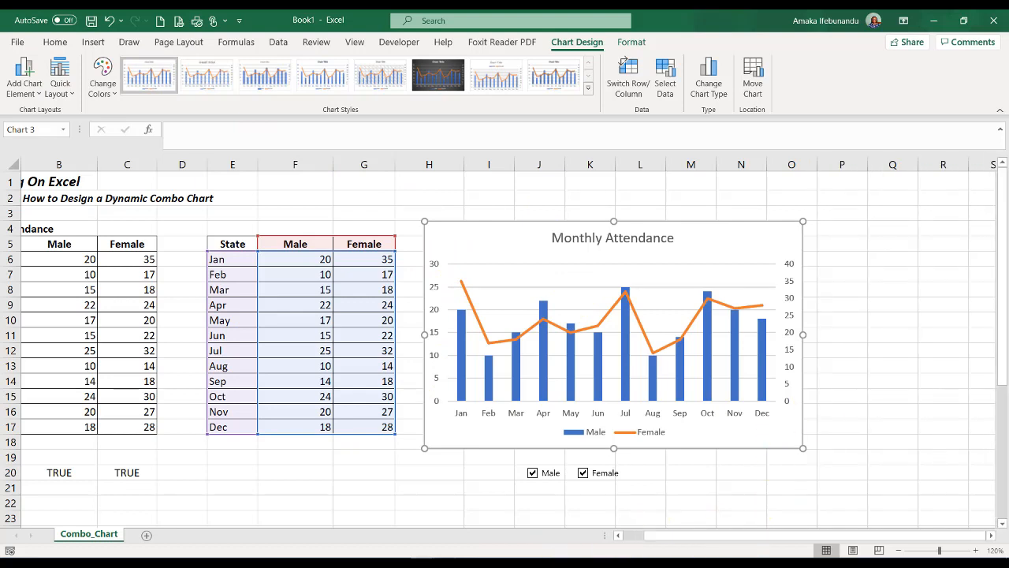
left_click(750, 491)
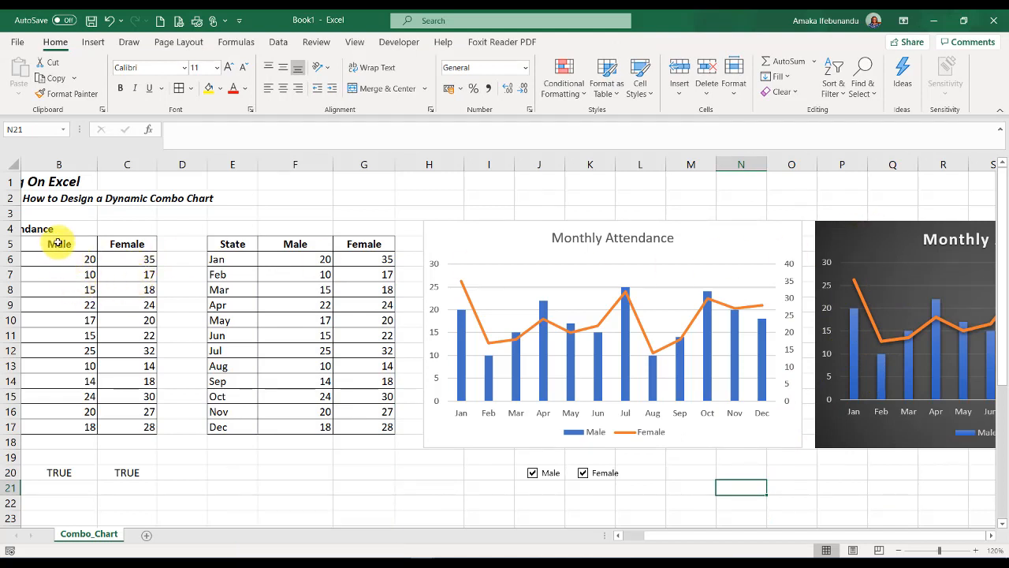
Step: Test the restyled white chart by clearing and re-ticking the Male check box, followed by the Female check box
left_click_drag(669, 540, 651, 536)
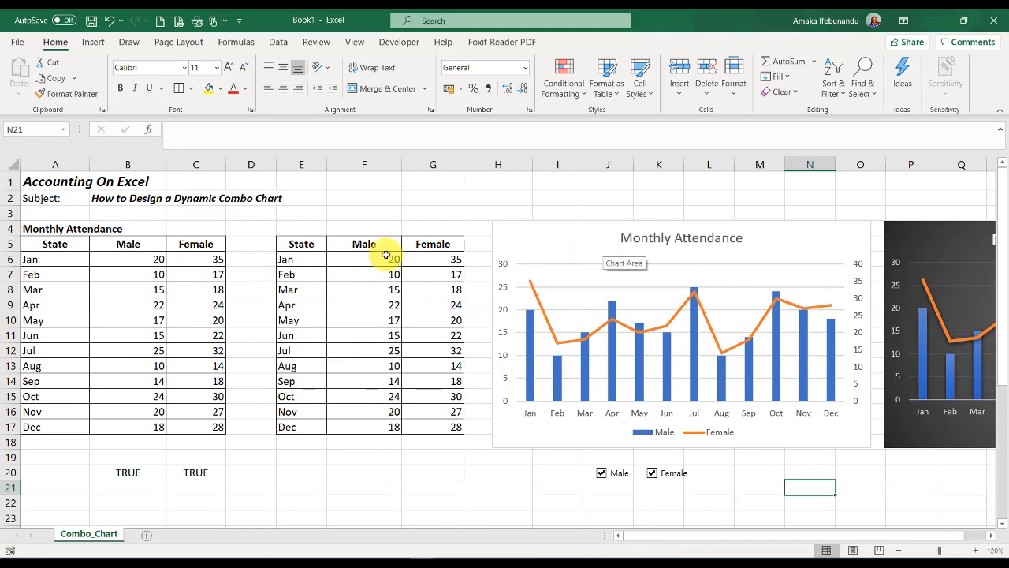
left_click(600, 473)
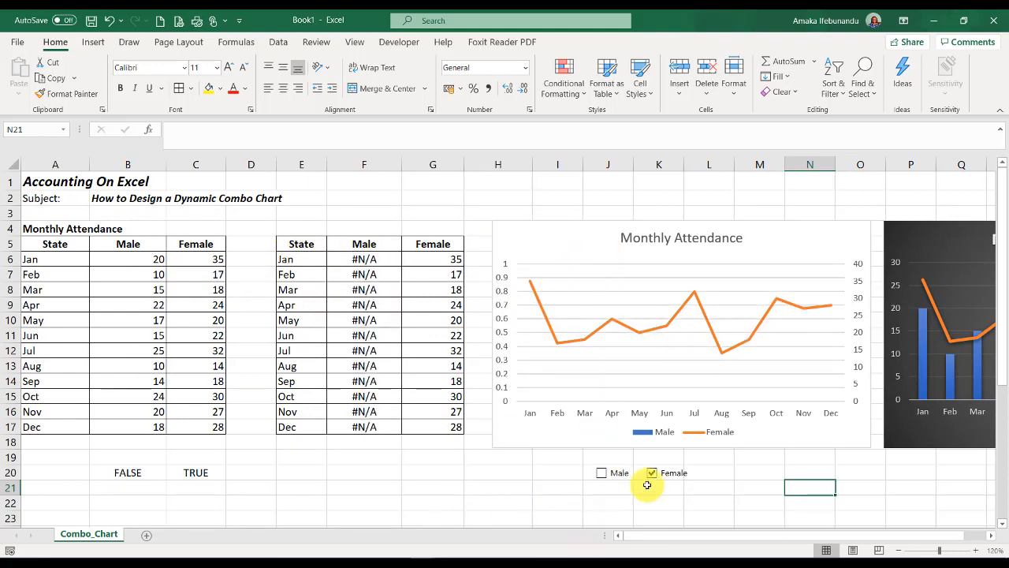
left_click(601, 476)
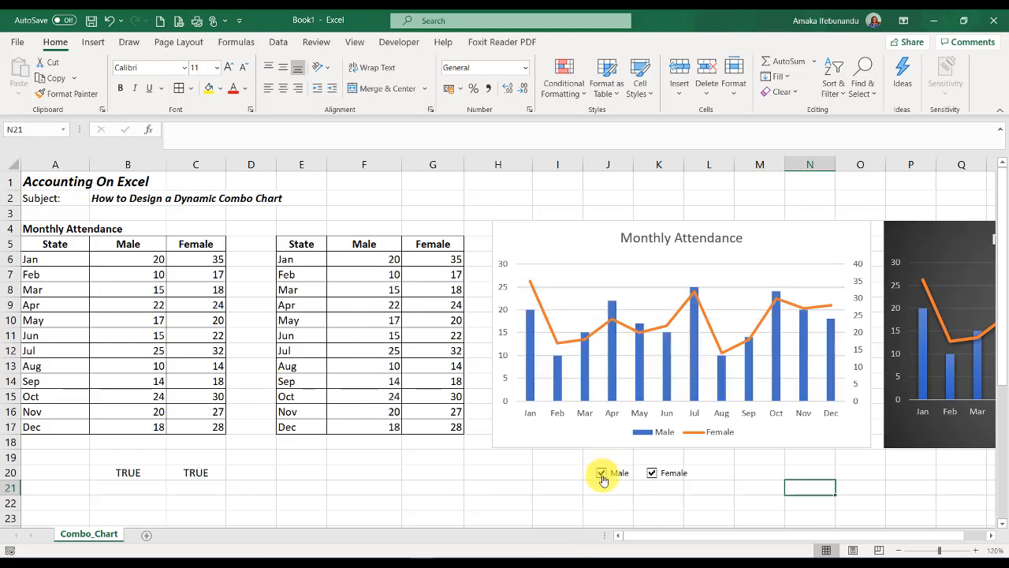
left_click(653, 474)
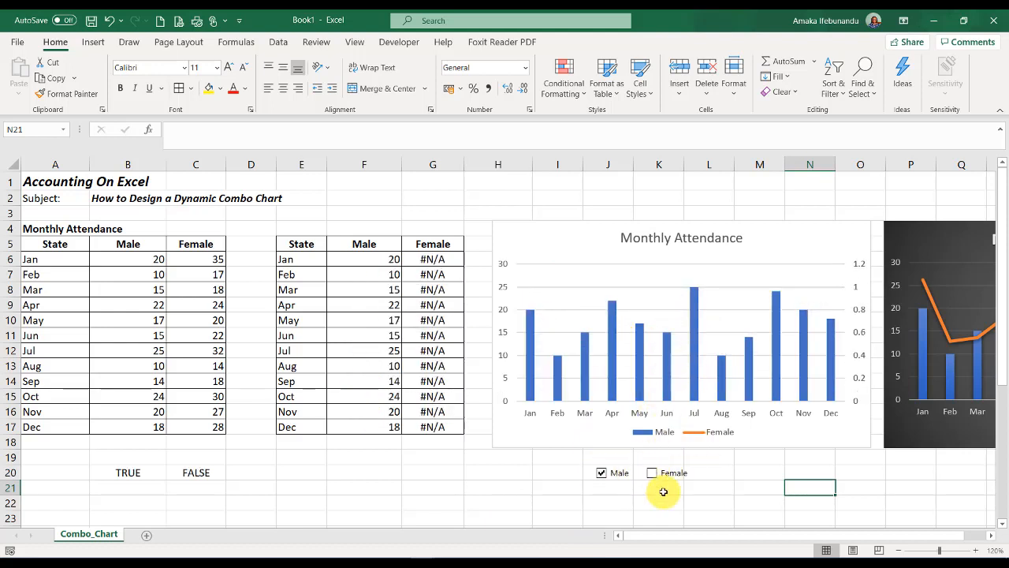
left_click(651, 474)
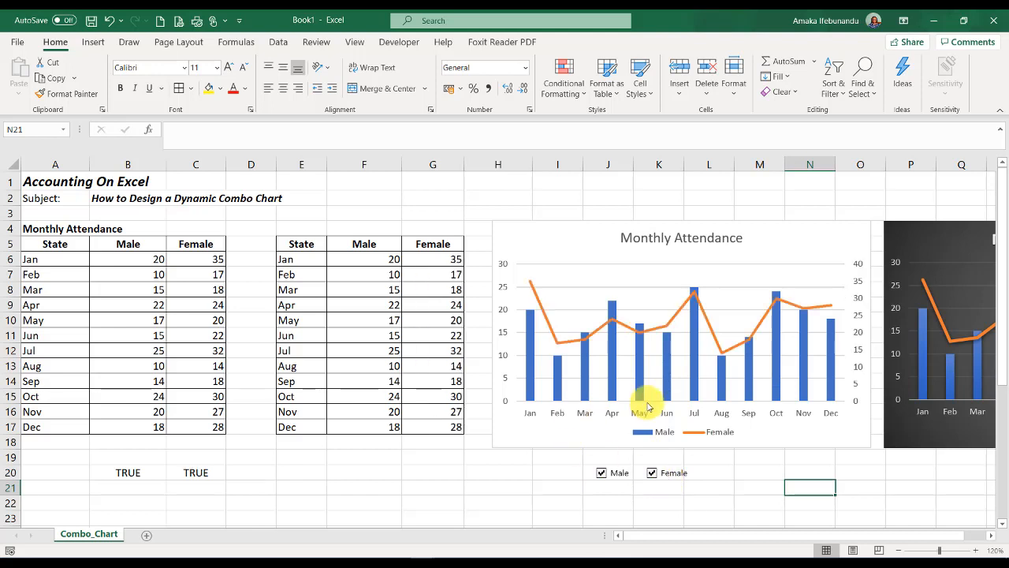
mouse_move(527, 385)
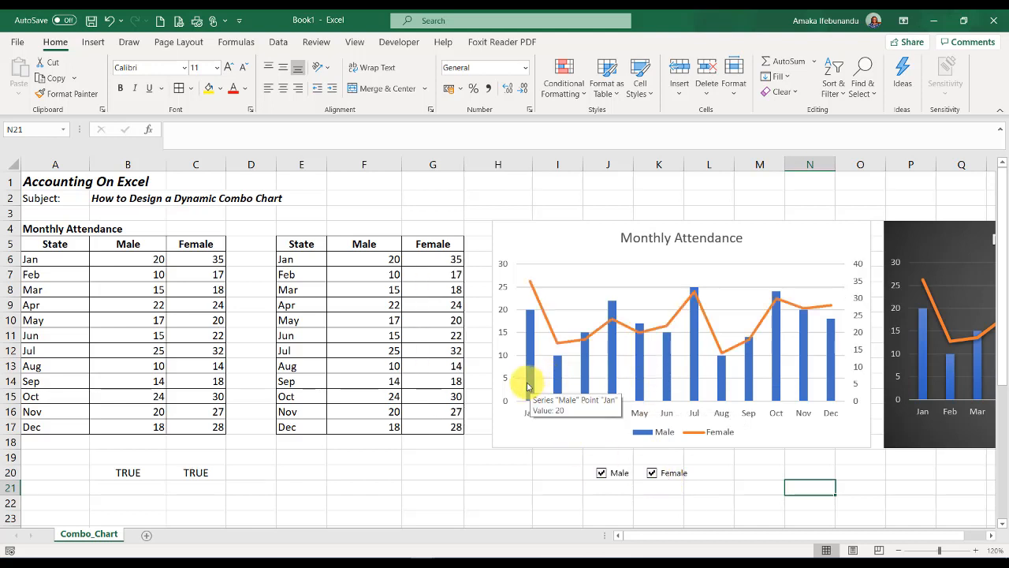